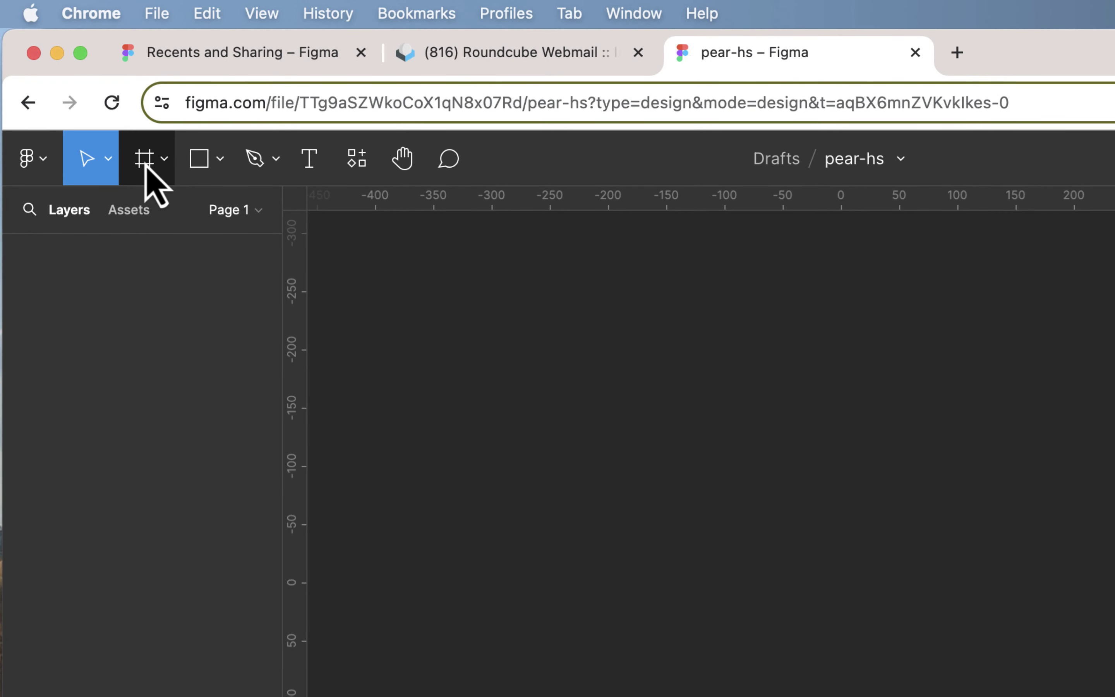
Create a new frame using the Letter paper preset (612×792)
left_click(164, 159)
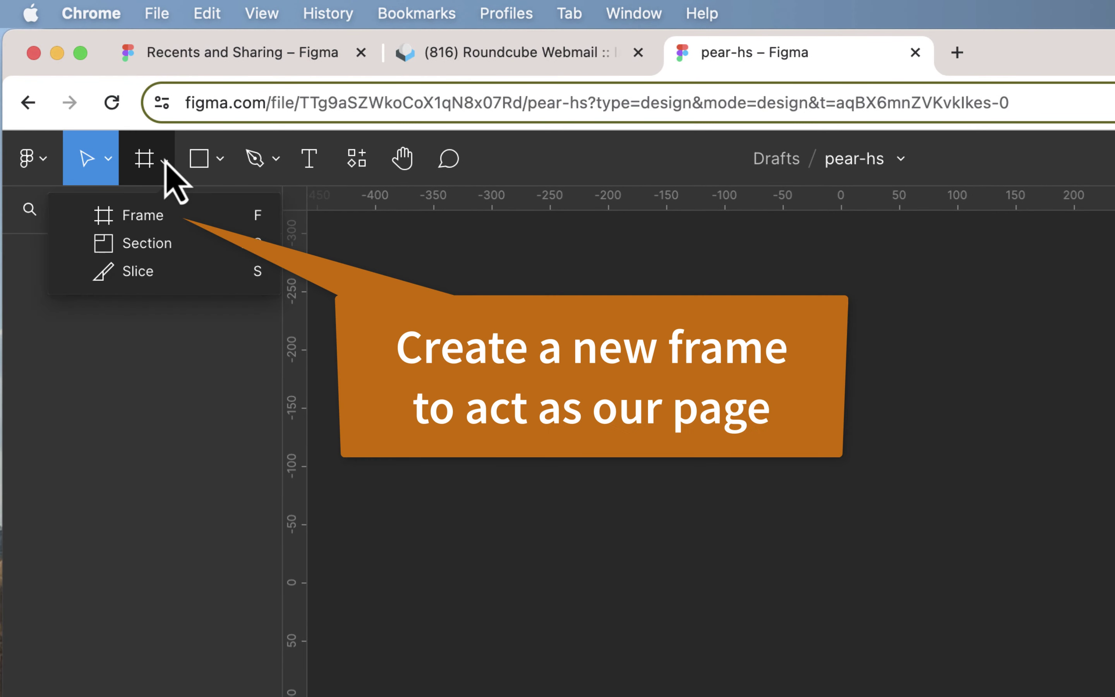
left_click(163, 214)
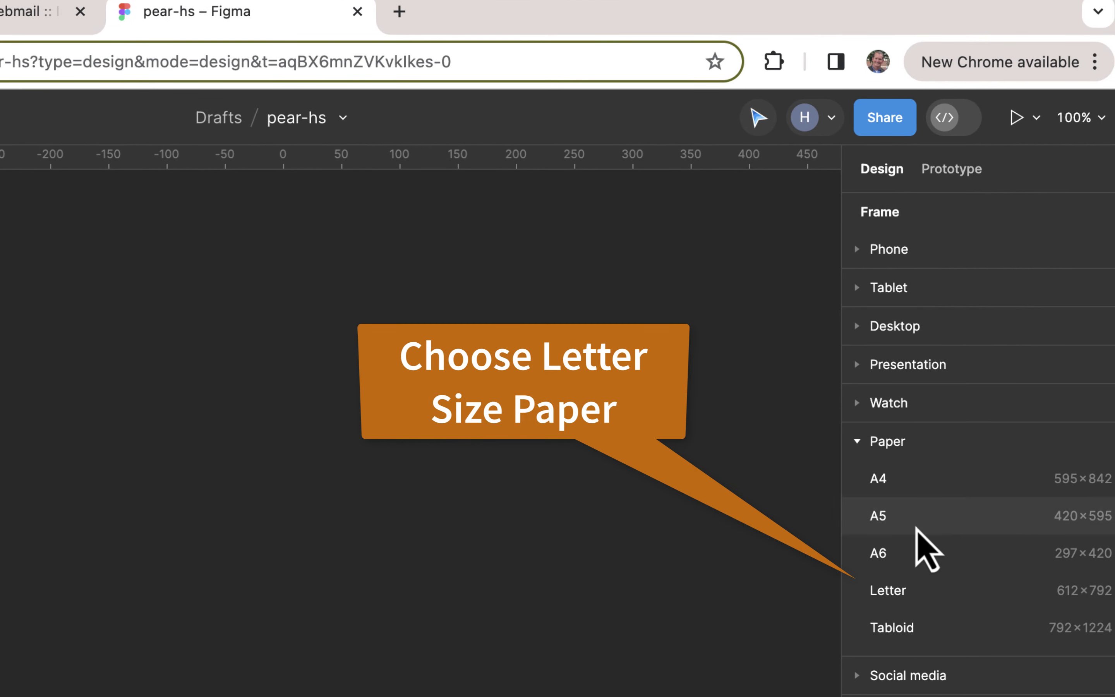
left_click(908, 598)
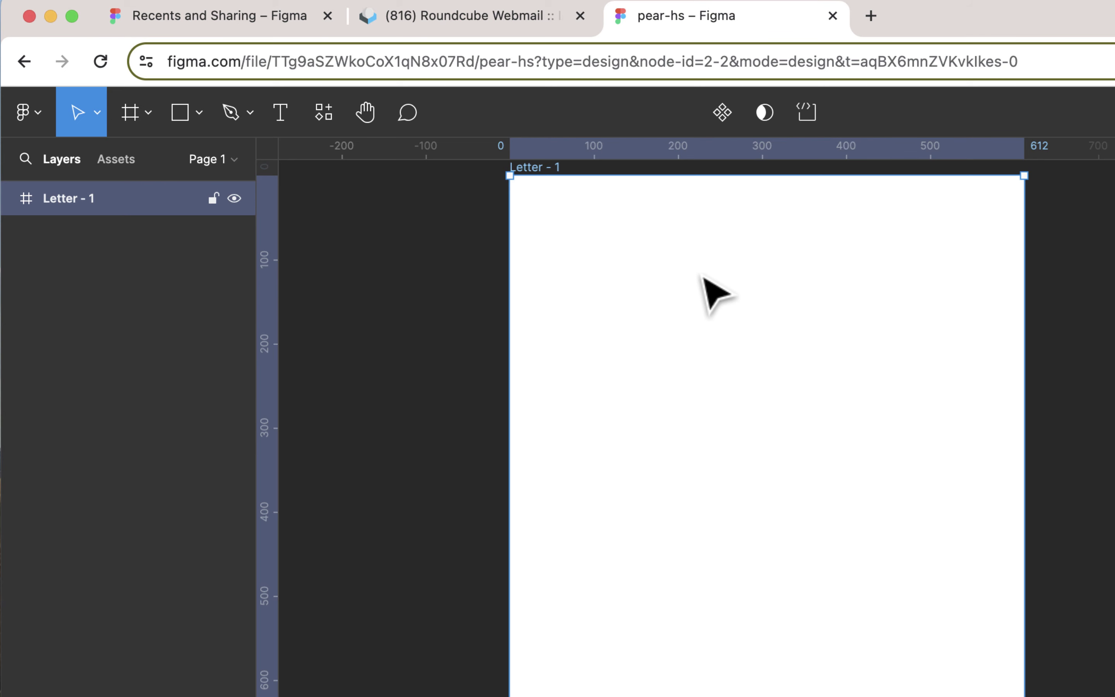
Lighten the page background around the frame to grey 858585
left_click(1114, 273)
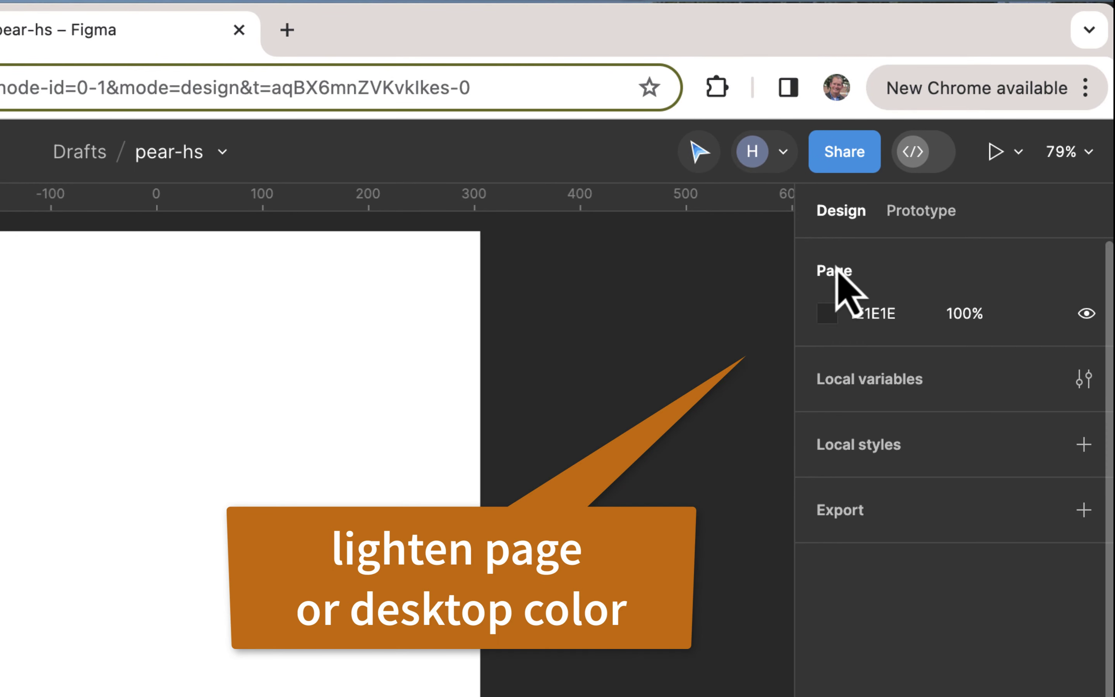
left_click(827, 315)
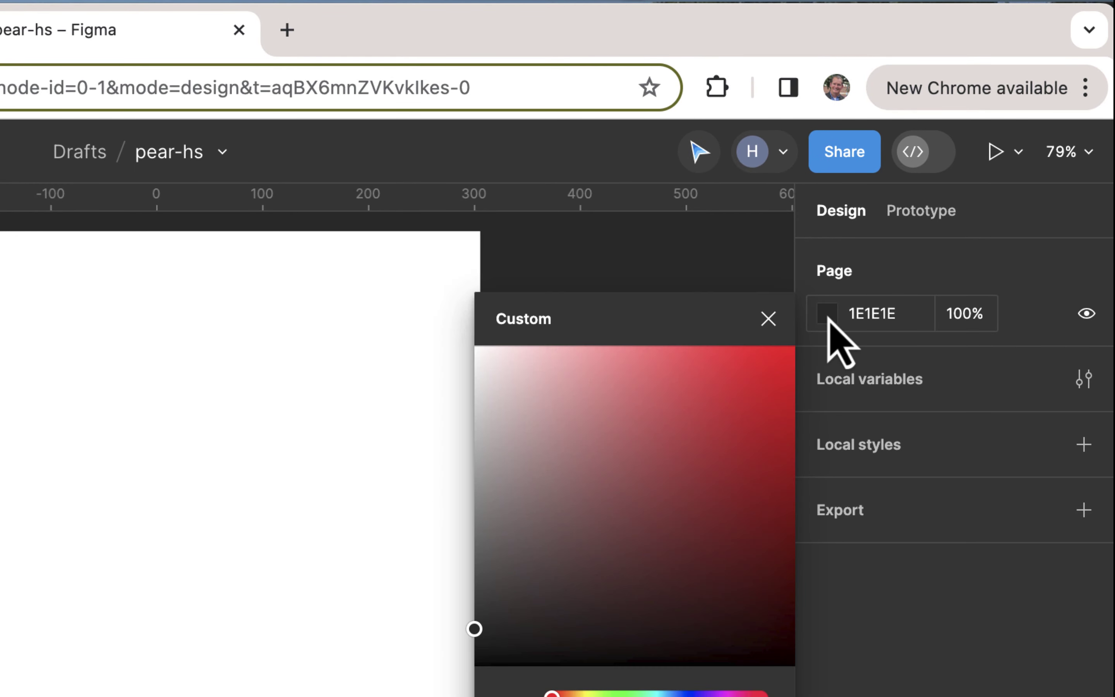
left_click_drag(475, 636, 466, 519)
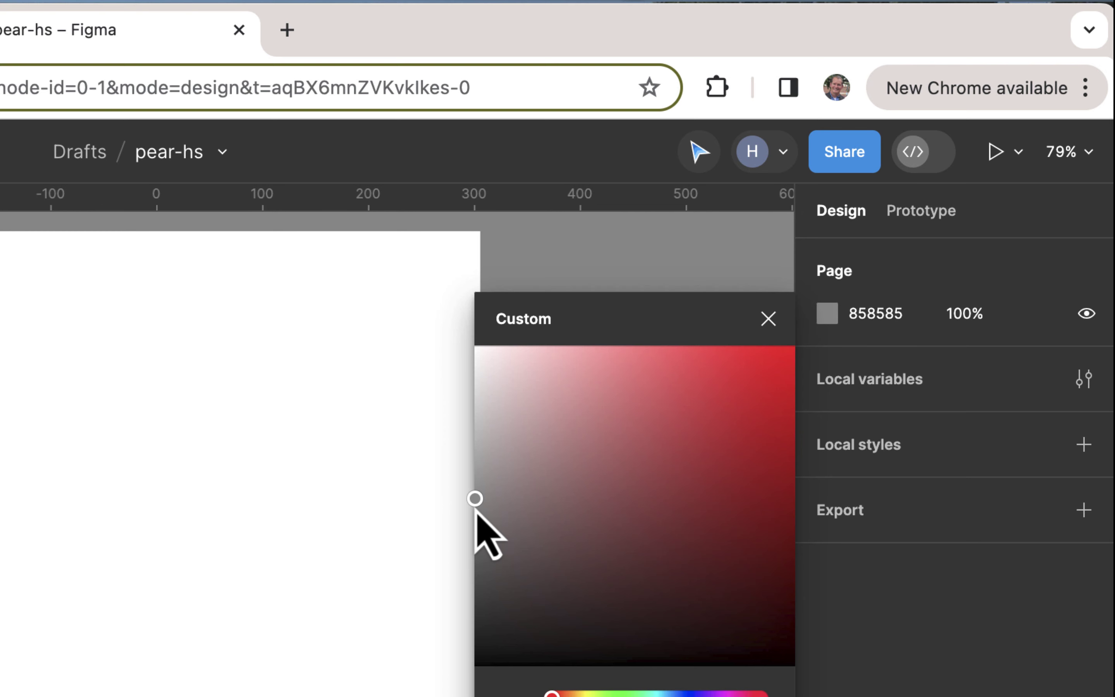
left_click(768, 319)
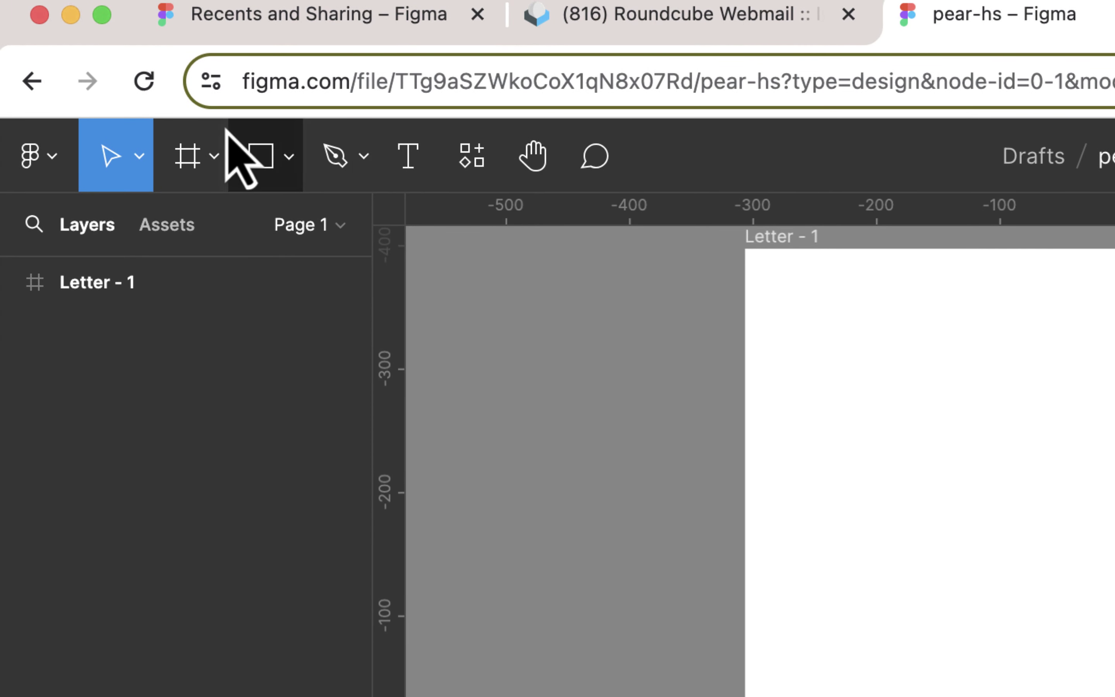
Draw an ellipse about 183×176 and position it horizontally centred in the upper half of the Letter frame
left_click(285, 159)
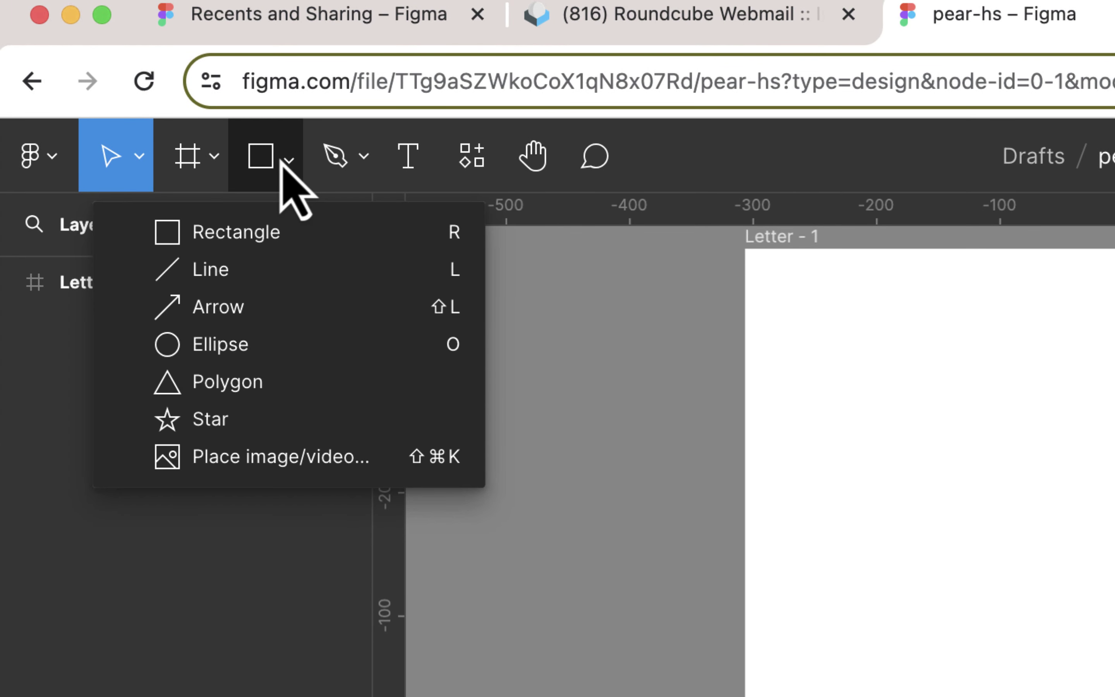
left_click(229, 351)
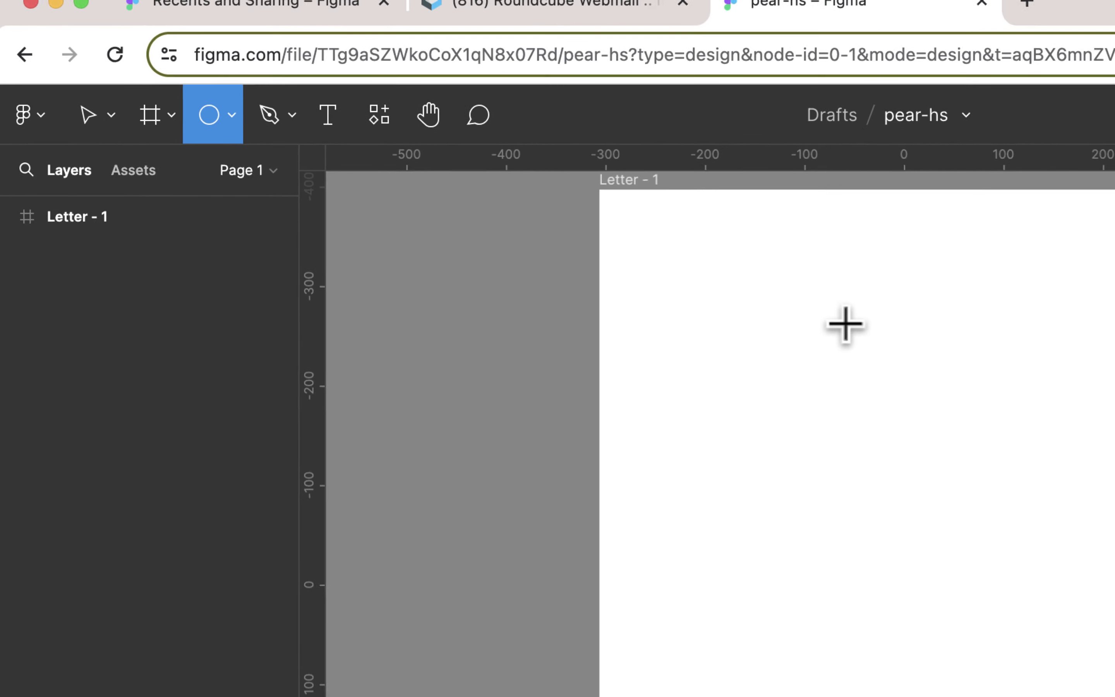
left_click_drag(635, 261, 750, 387)
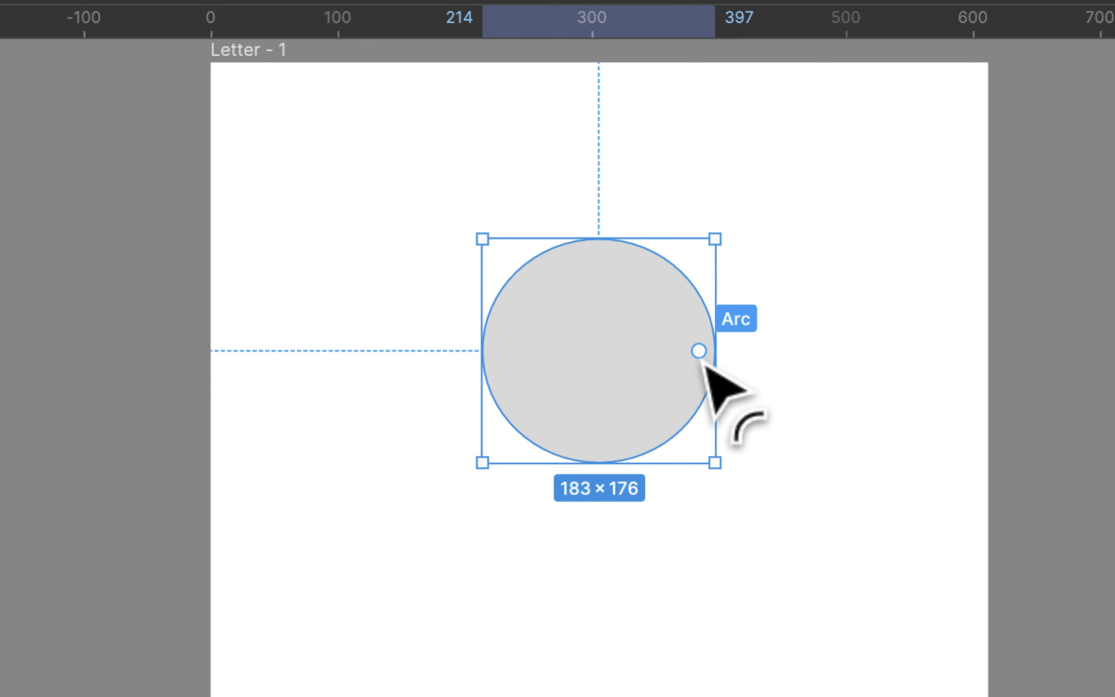
left_click_drag(707, 361, 747, 491)
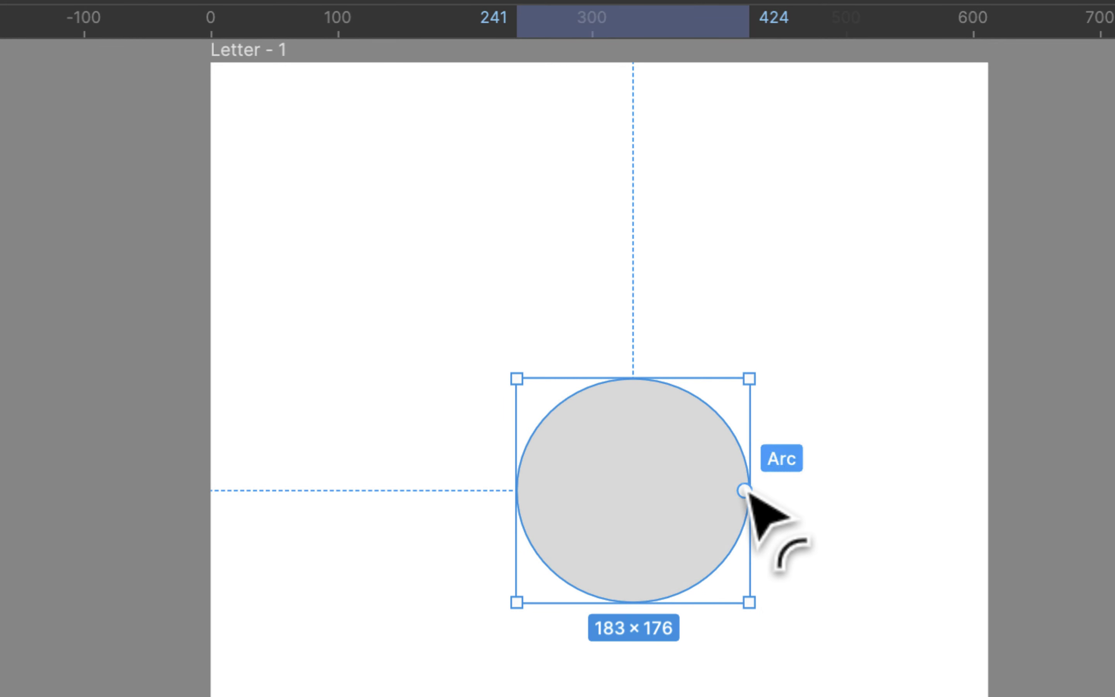
left_click_drag(657, 387, 644, 380)
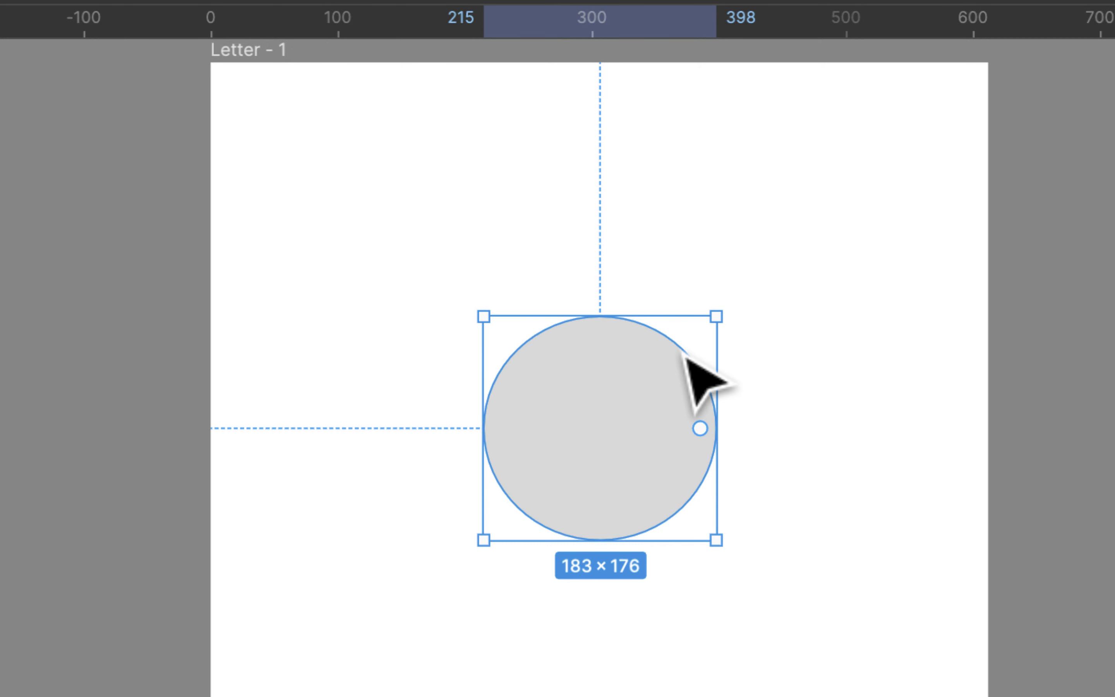
left_click_drag(618, 375, 617, 332)
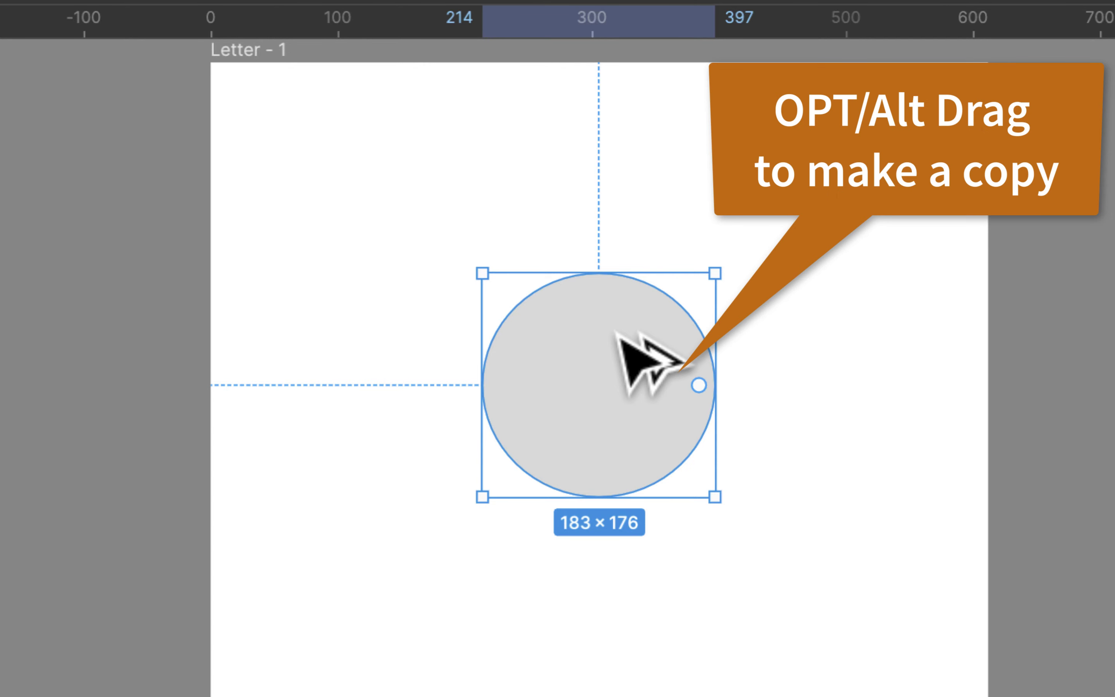
Duplicate the ellipse below the original, overlapping it, and enlarge the copy to about 262×259
left_click_drag(620, 334, 571, 497)
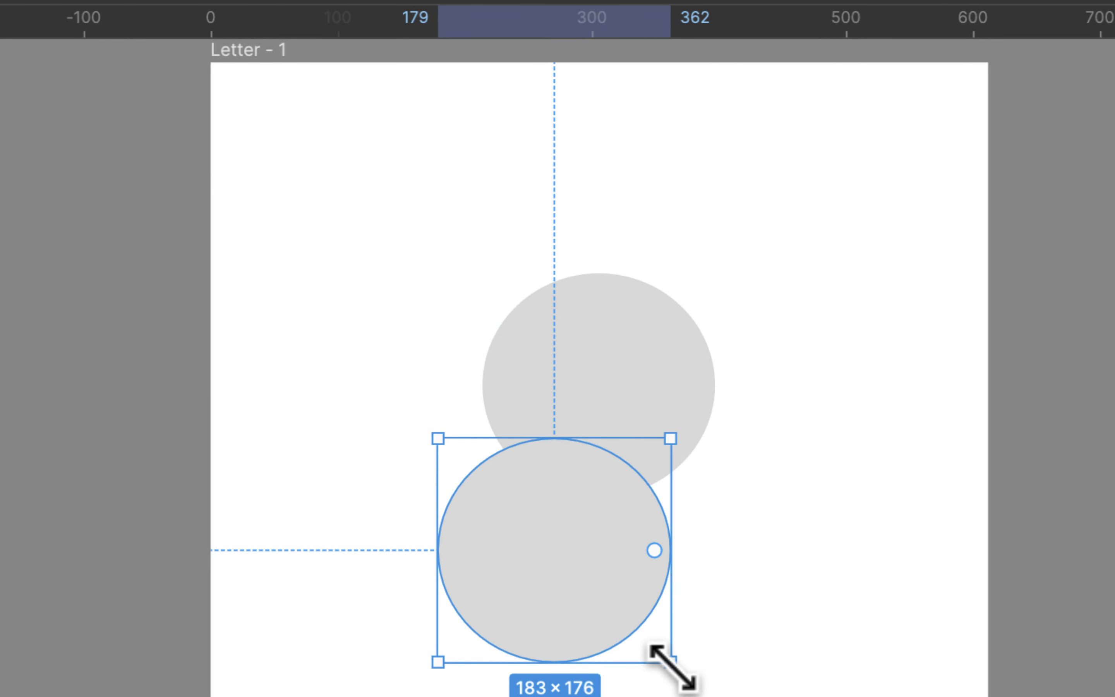
left_click_drag(672, 664, 705, 570)
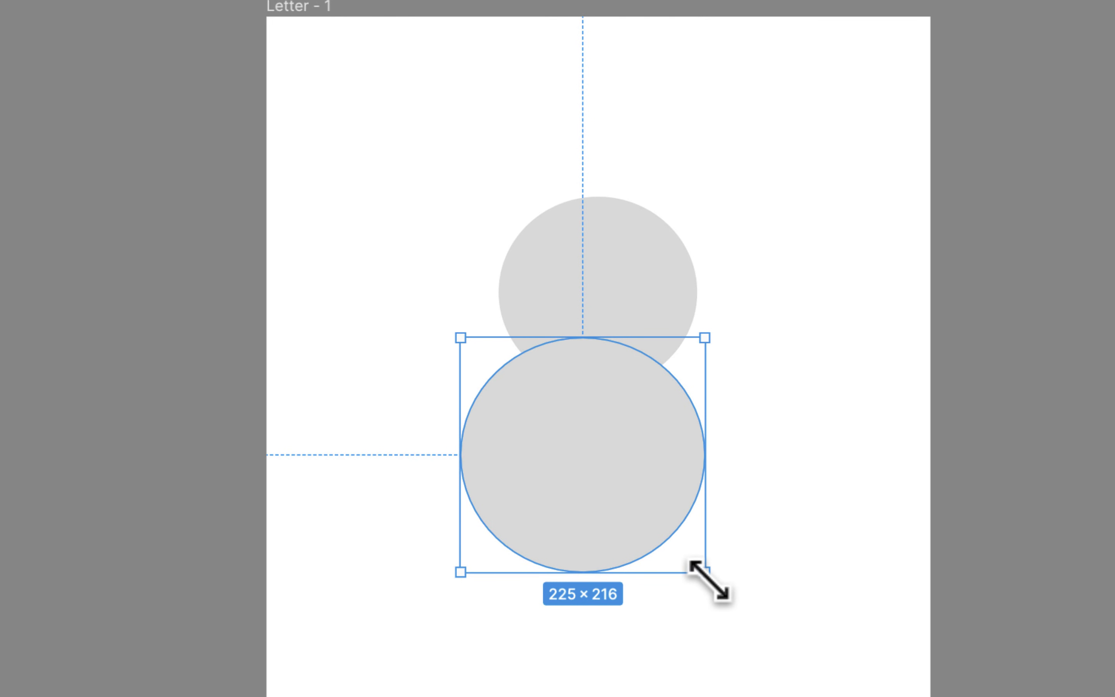
left_click_drag(706, 580, 744, 626)
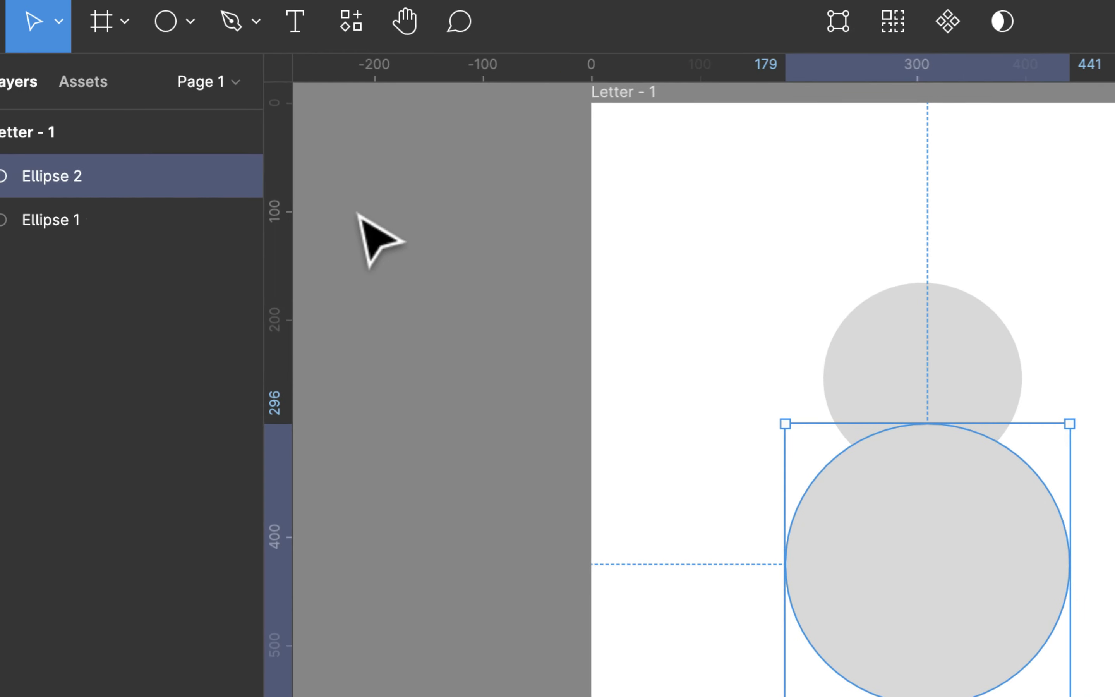
Enlarge the lower ellipse proportionally with the Scale tool to about 286×283
left_click(131, 43)
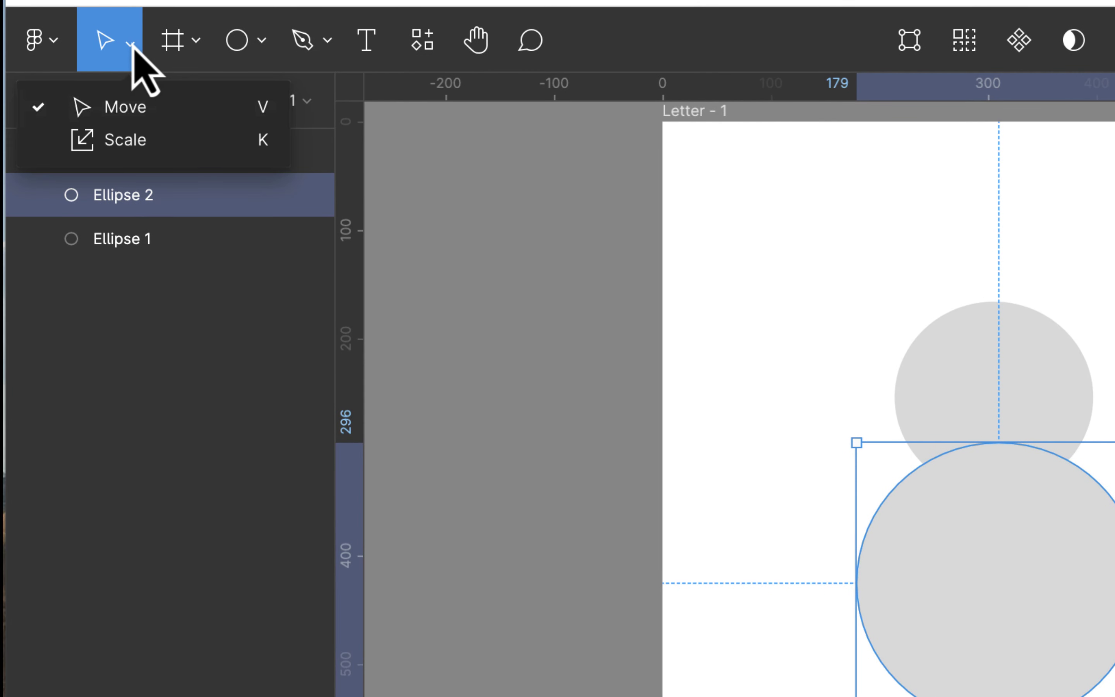
left_click(138, 144)
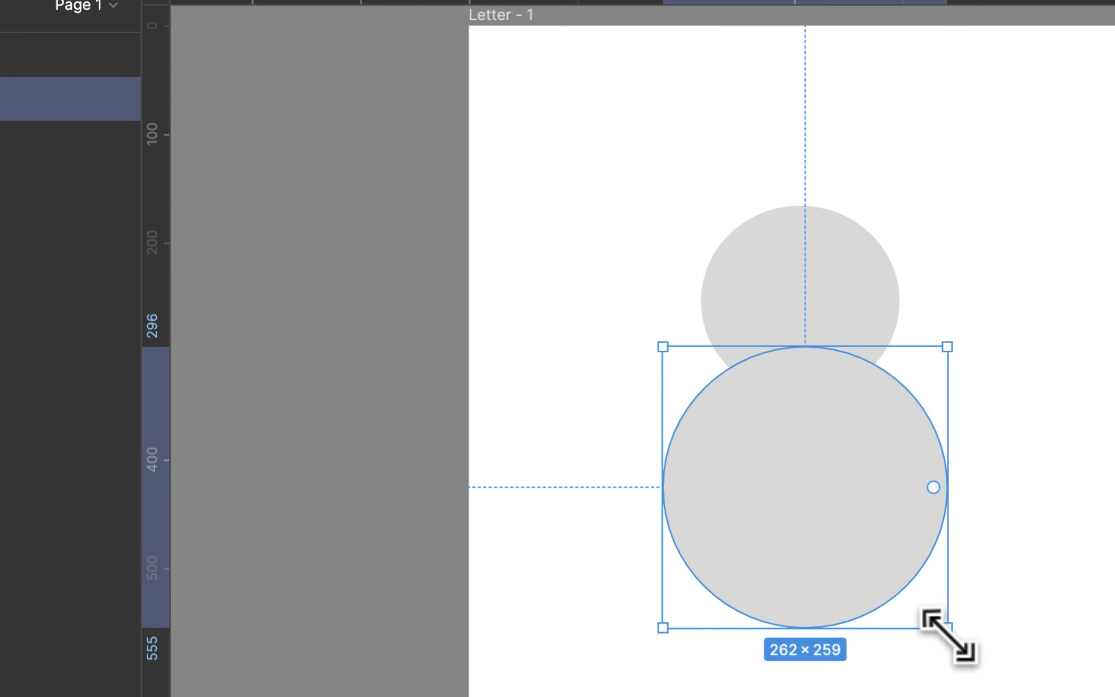
left_click_drag(1112, 696, 1093, 696)
left_click_drag(928, 627, 976, 660)
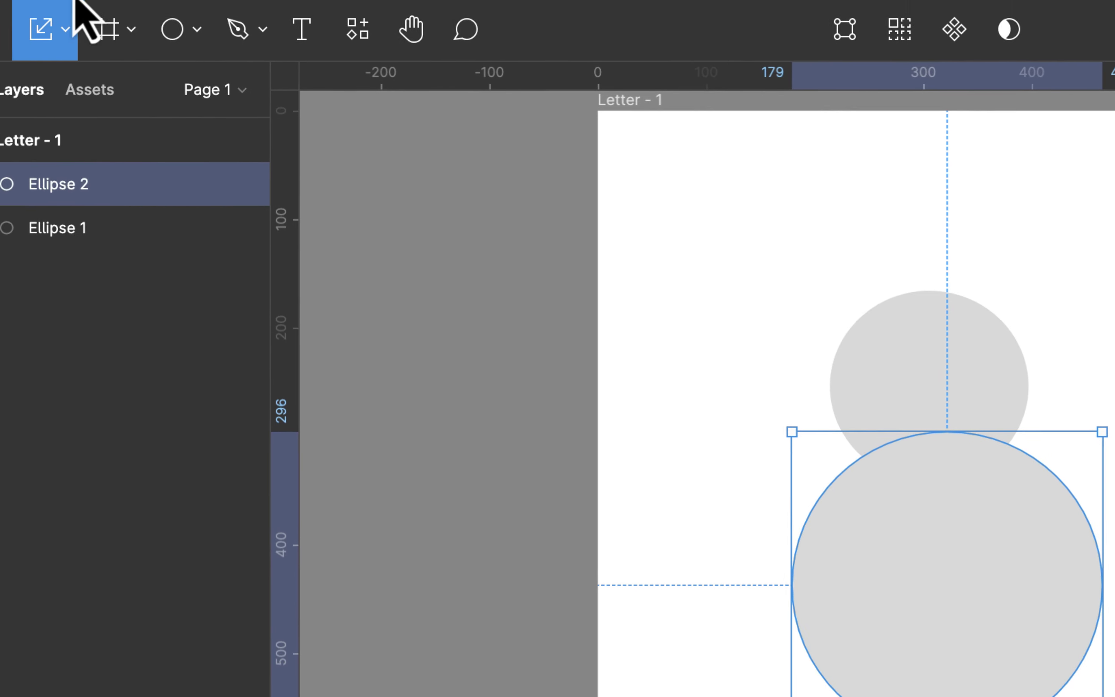
Return to the Move tool and place the large ellipse centred under the small one, at about X 162, Y 275
left_click(66, 29)
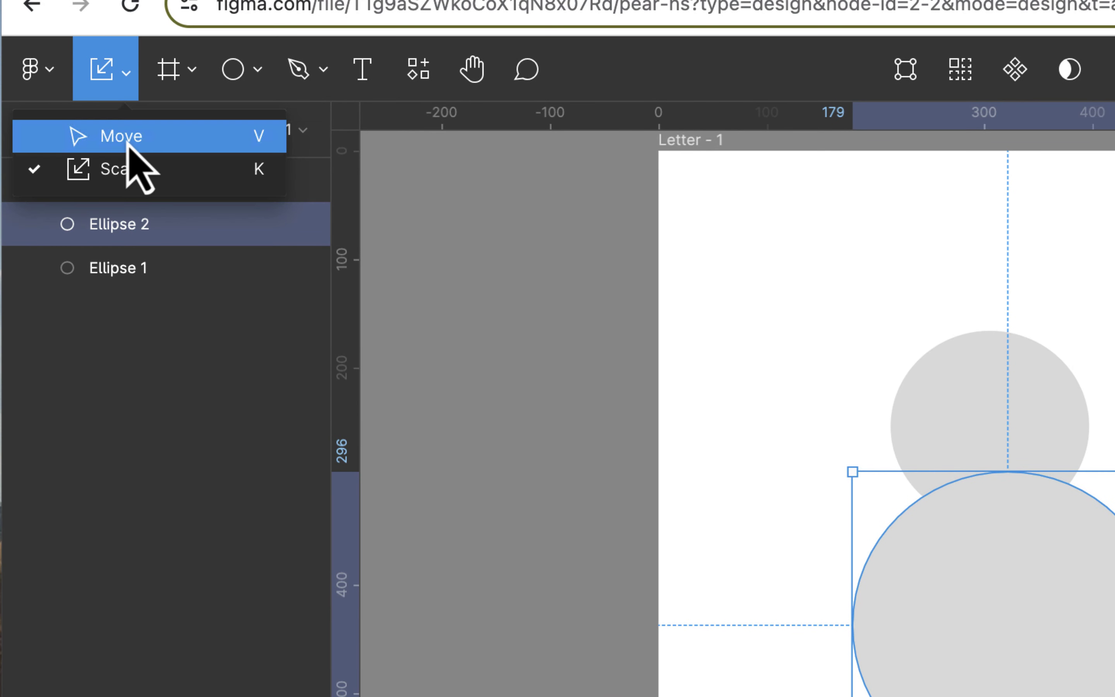
left_click(66, 101)
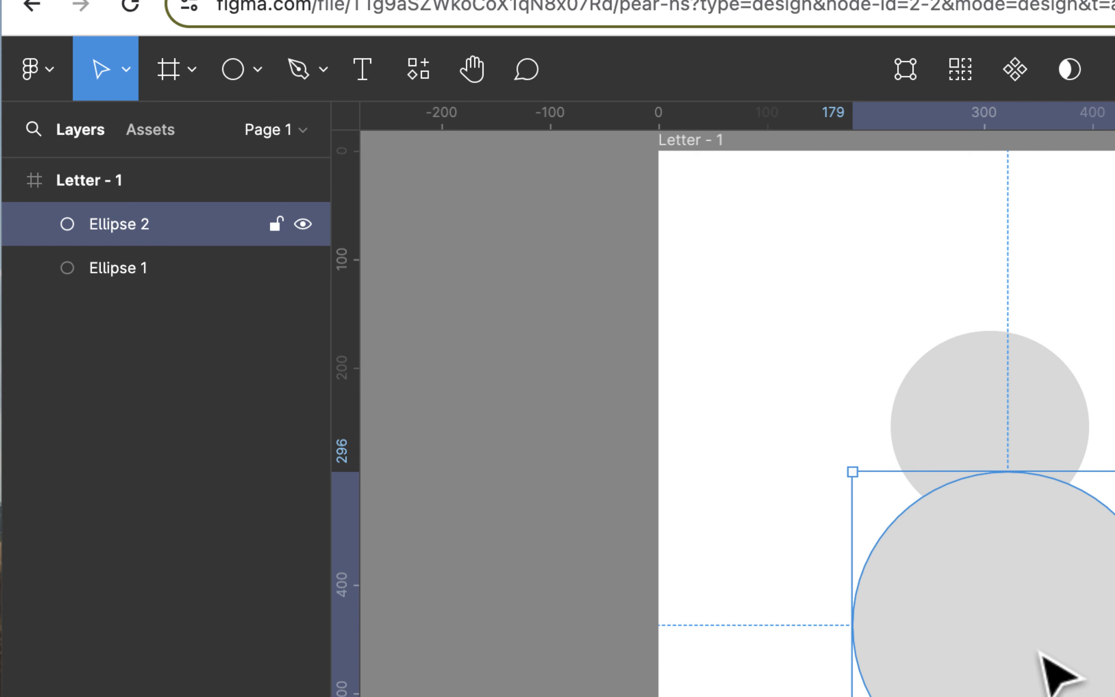
left_click_drag(1049, 659, 1021, 630)
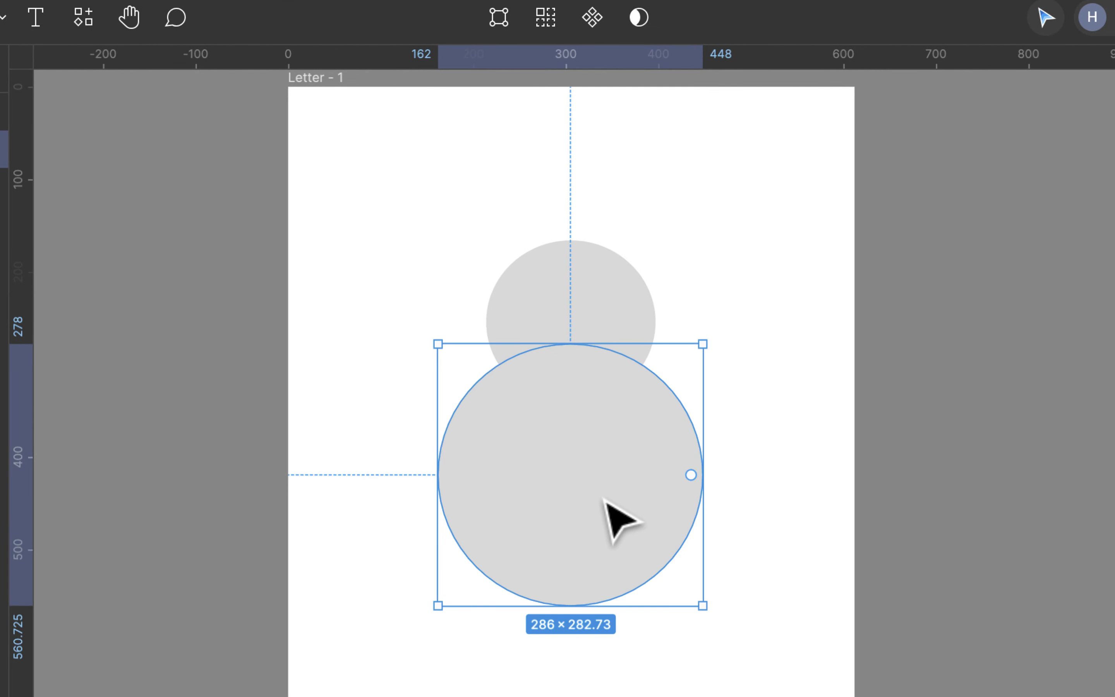
left_click_drag(603, 498, 601, 496)
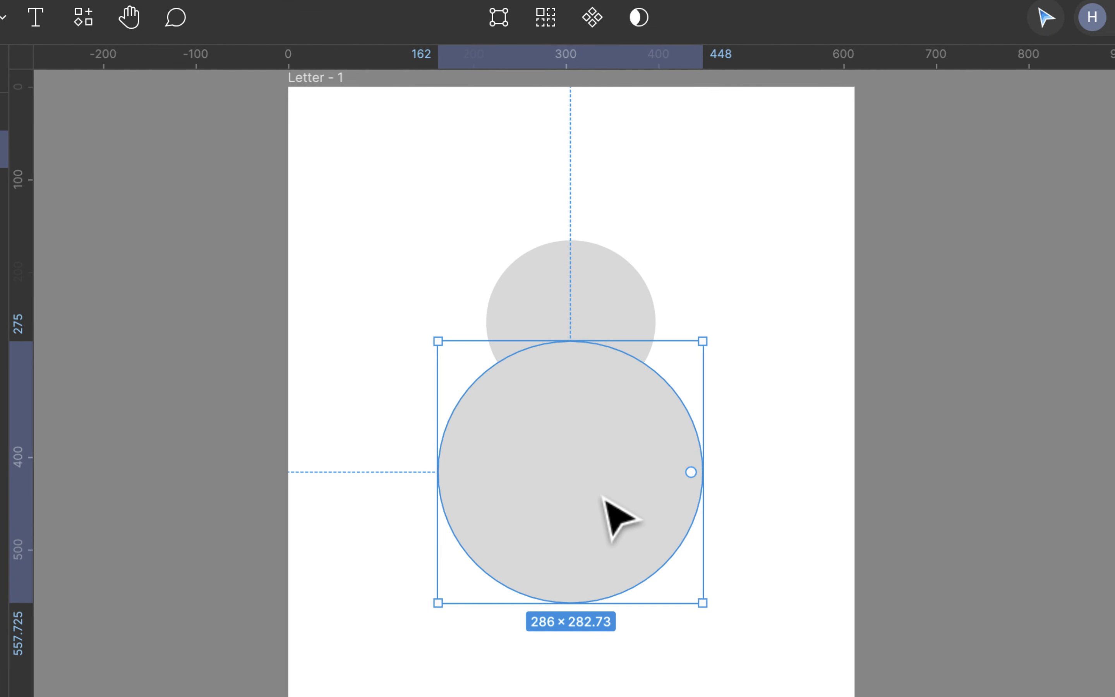
left_click(776, 339)
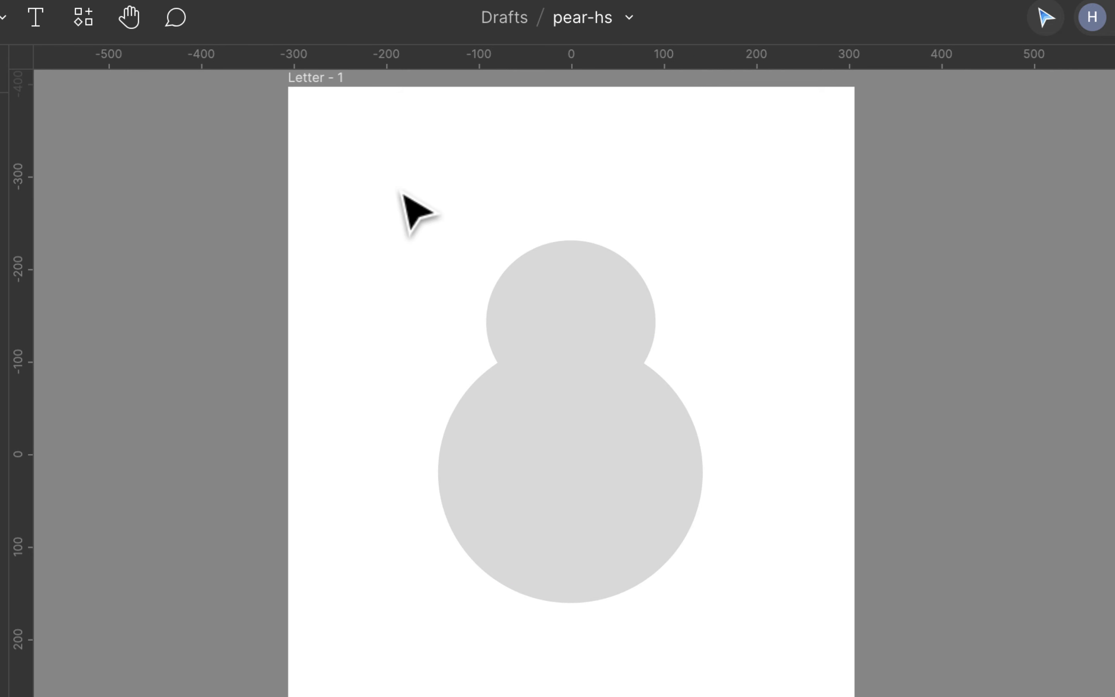
Select both ellipses and align their horizontal centres
left_click_drag(398, 183, 811, 620)
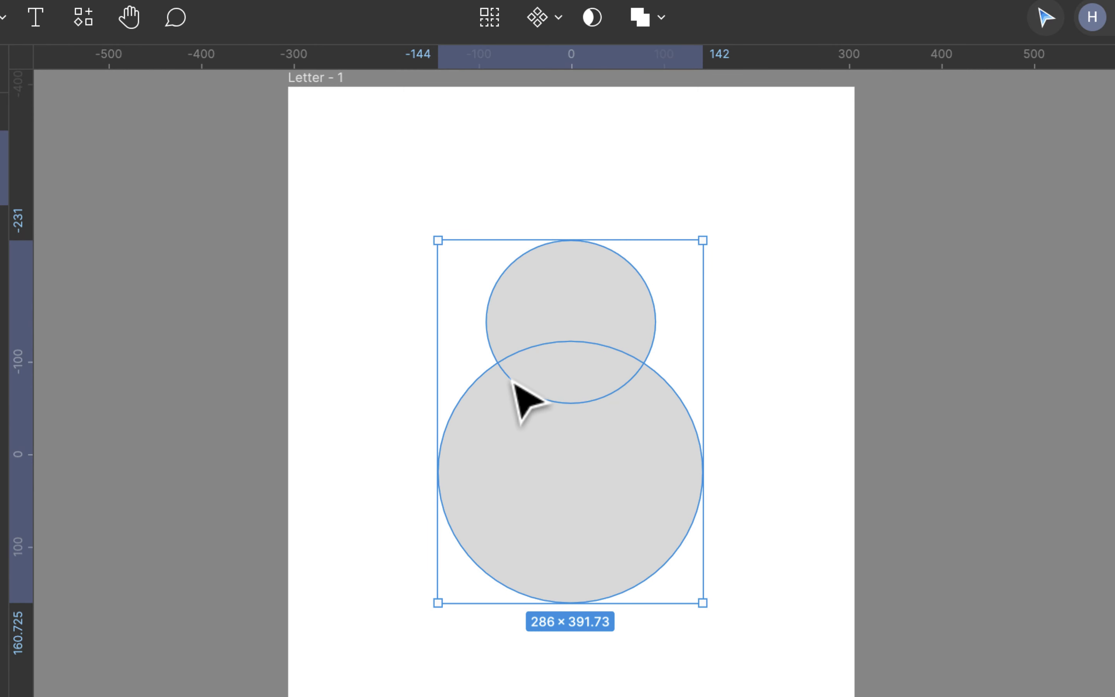
left_click_drag(383, 190, 778, 694)
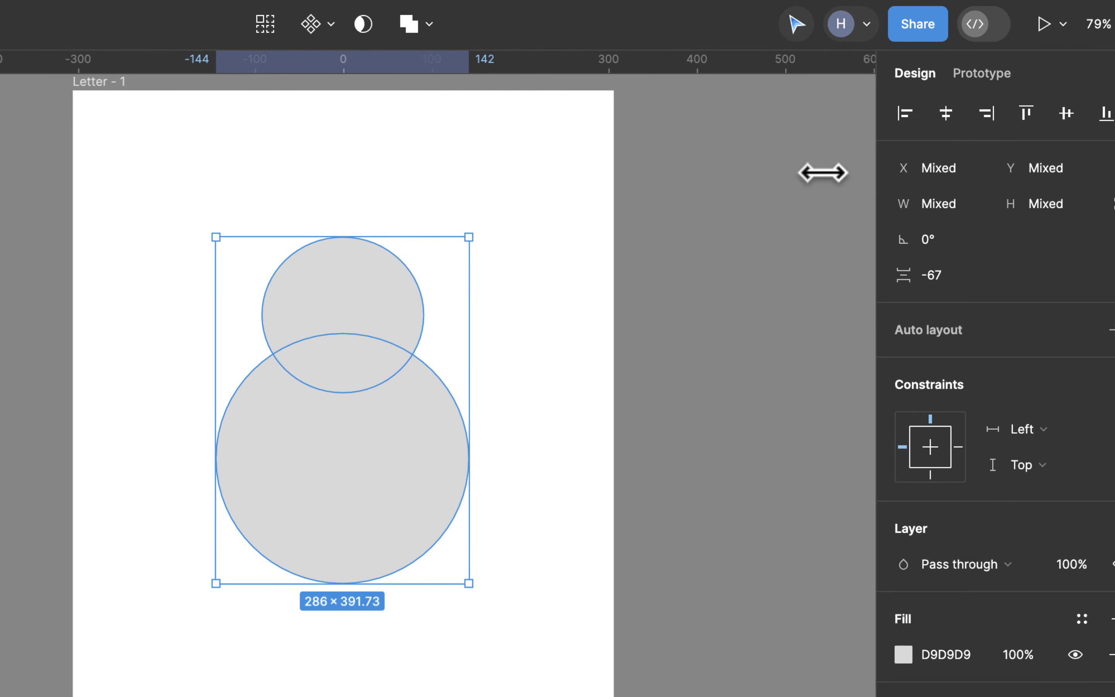
left_click(948, 118)
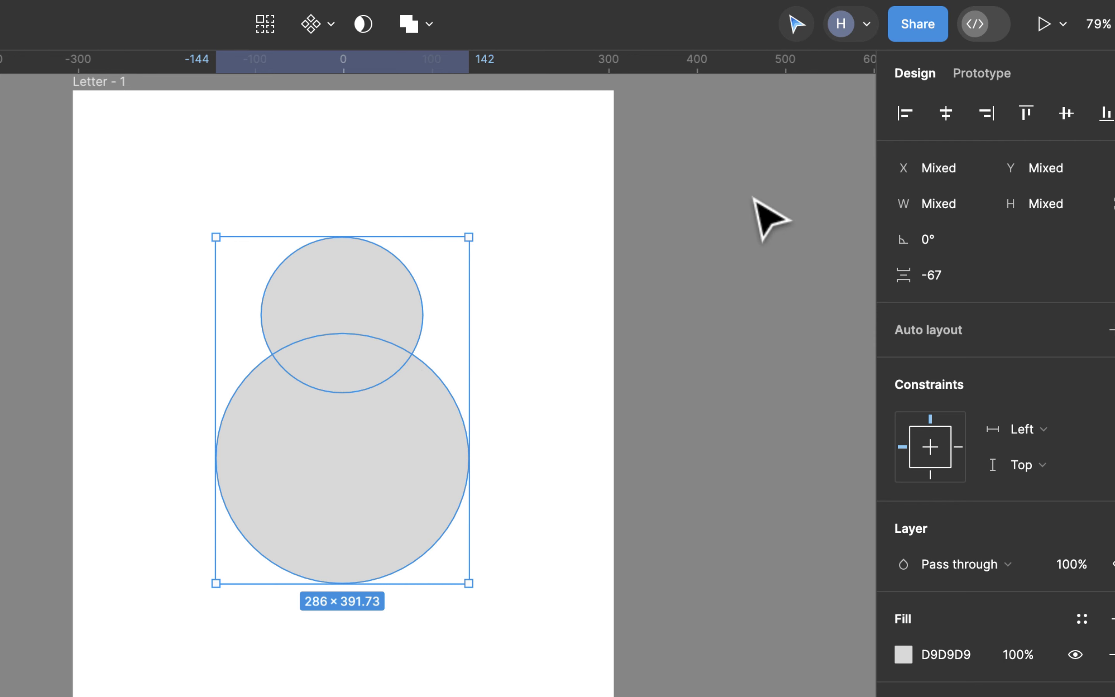
left_click(534, 221)
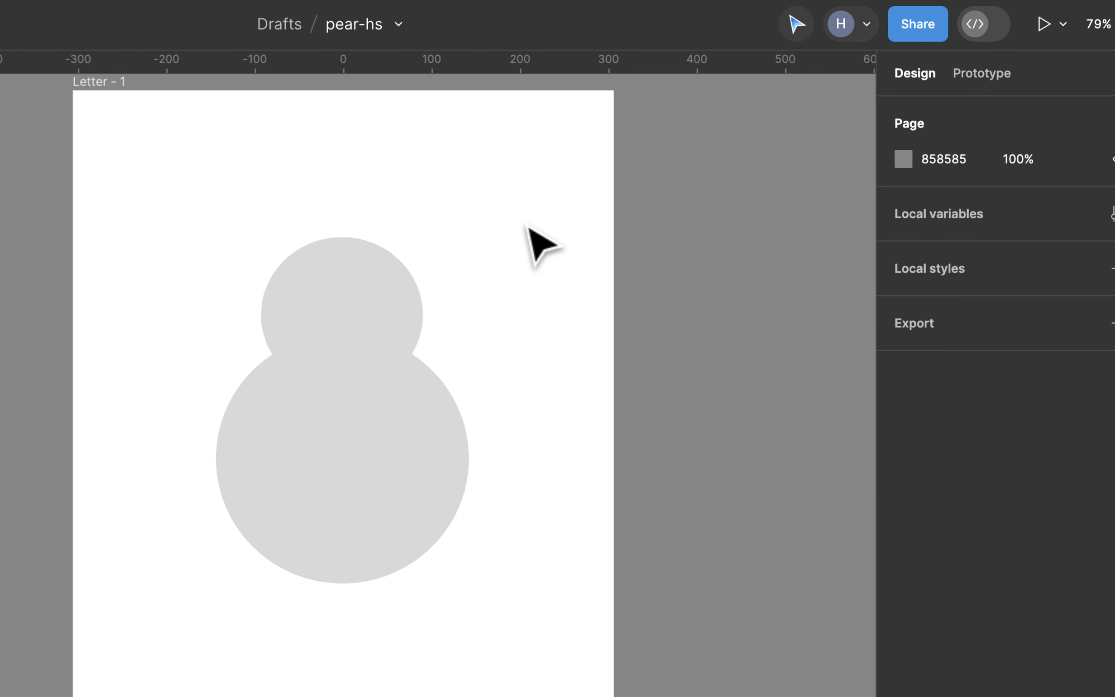
Move the small ellipse off the large one, centre it horizontally in the frame, and lower it to overlap the large ellipse at about Y 169
left_click_drag(353, 257, 215, 204)
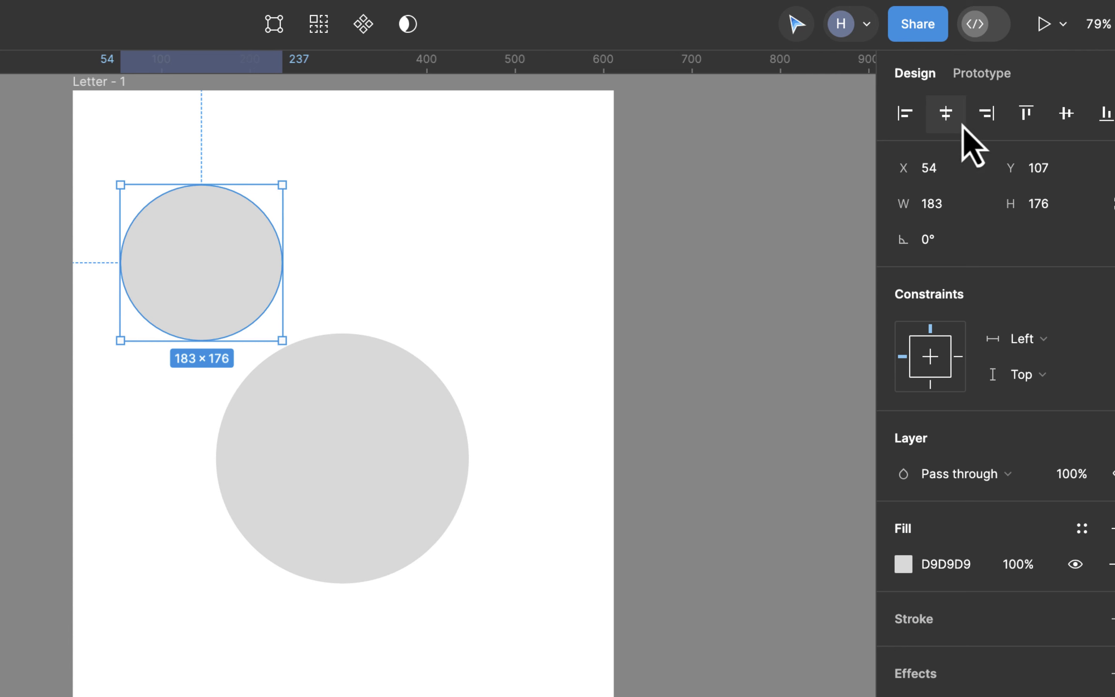
left_click(946, 114)
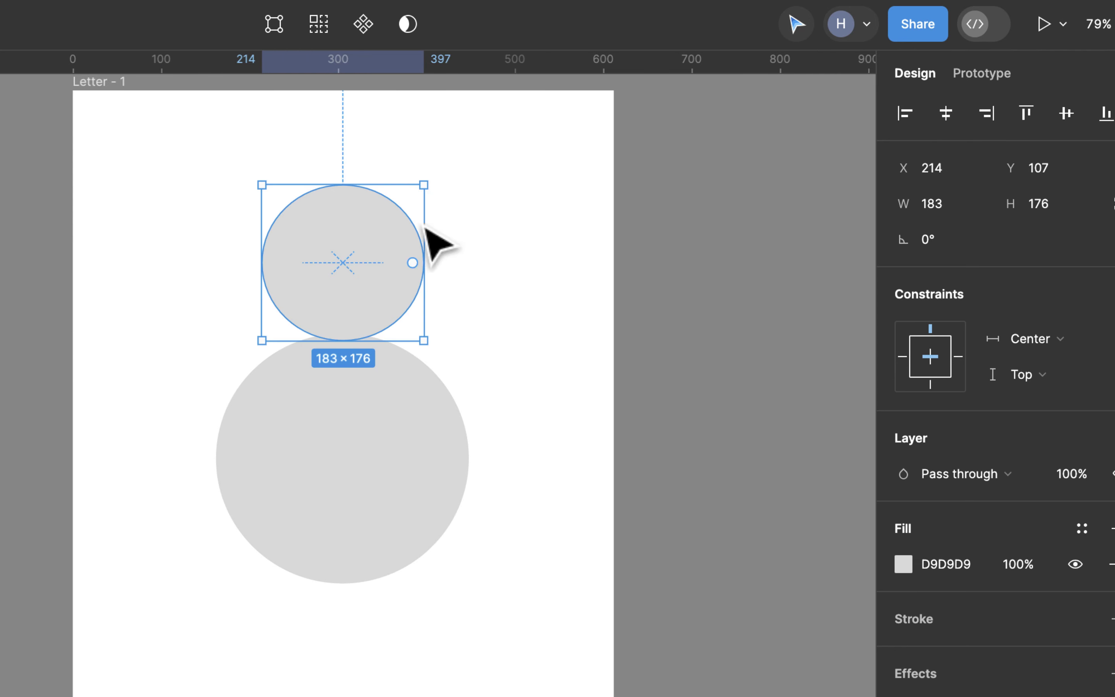
left_click_drag(392, 239, 393, 291)
left_click(544, 275)
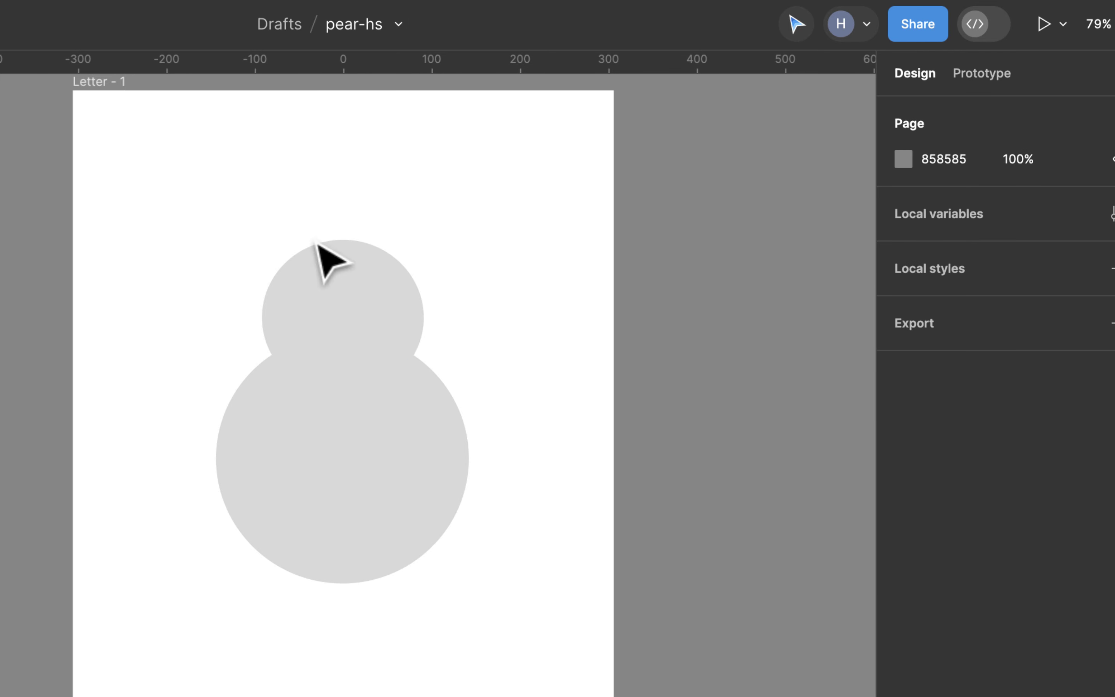
Combine the two overlapping ellipses into one pear-shaped outline with a Union boolean and select the resulting group
left_click_drag(146, 187, 552, 638)
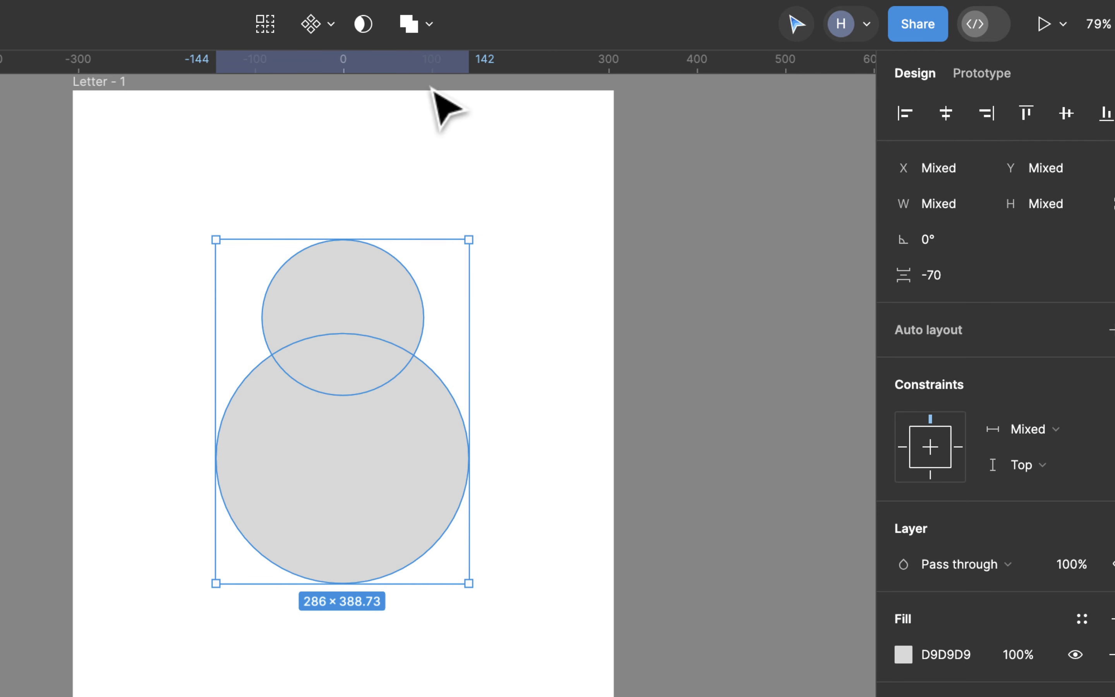
left_click(428, 27)
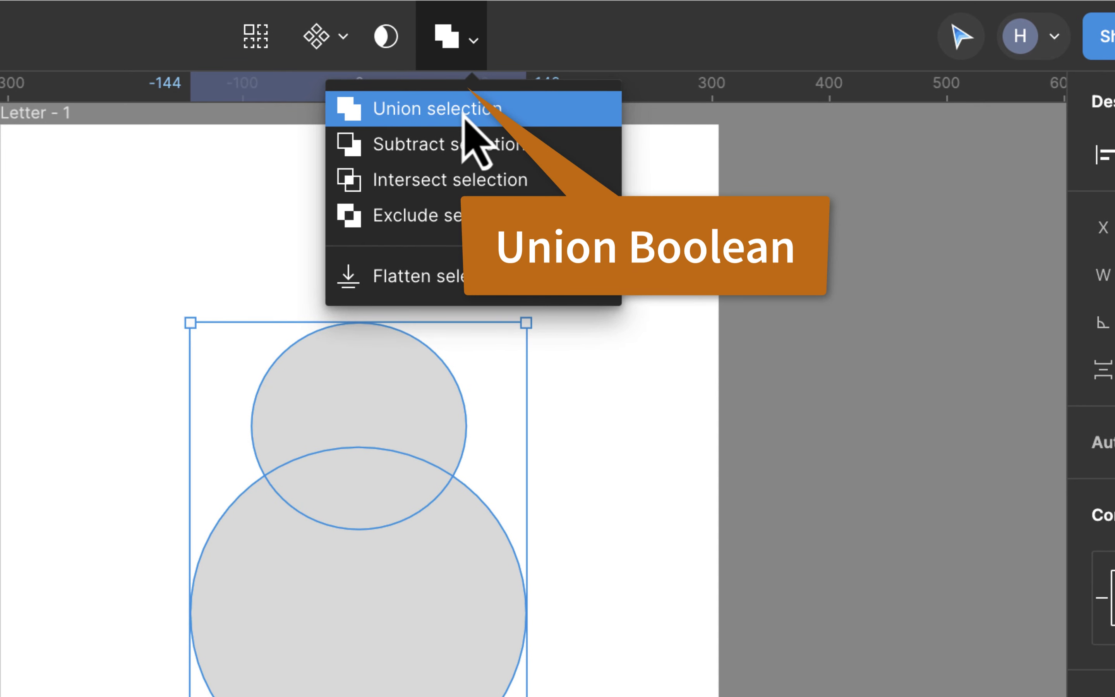
left_click(463, 111)
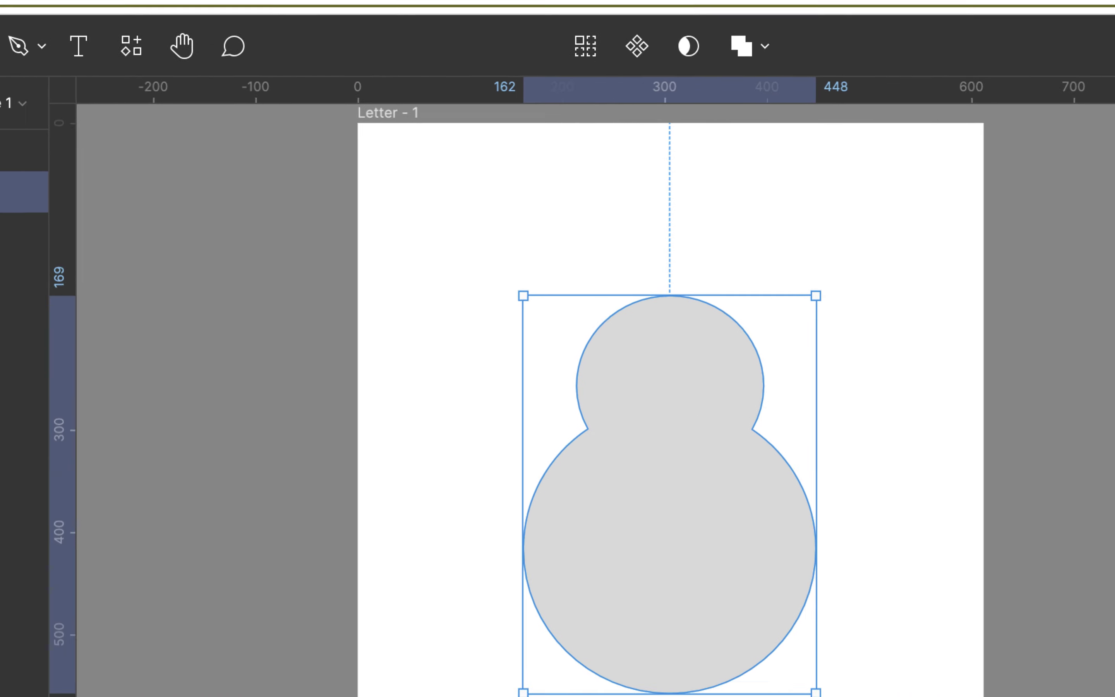
left_click(37, 186)
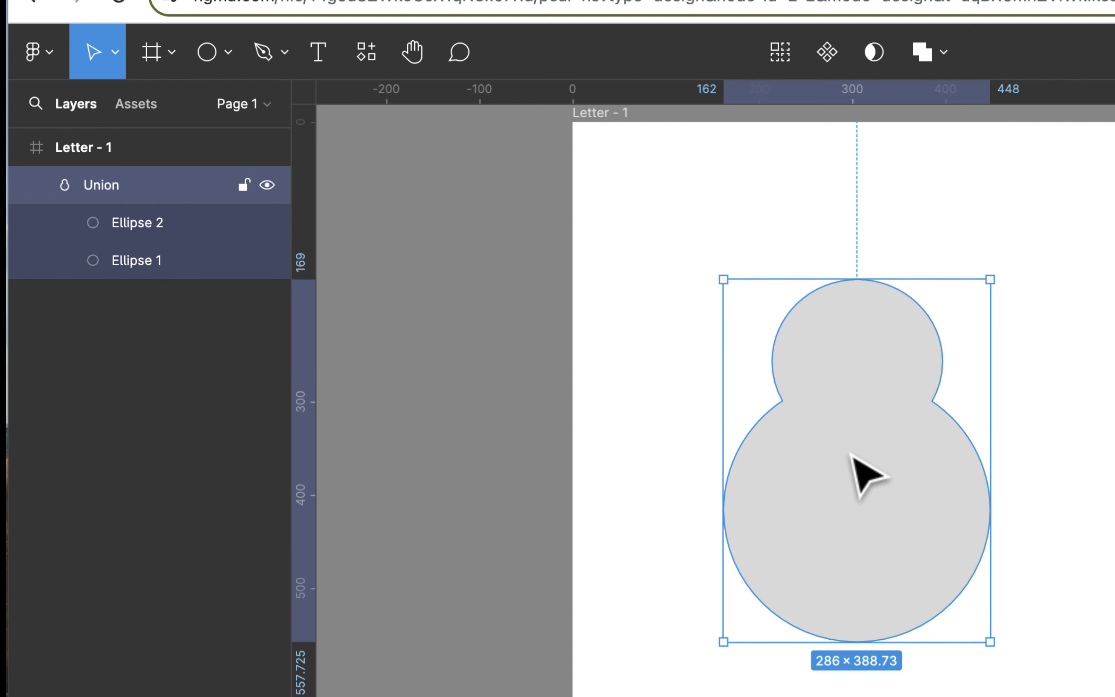
Check each ellipse inside the Union group, and flatten the group into a single vector shape
left_click(158, 232)
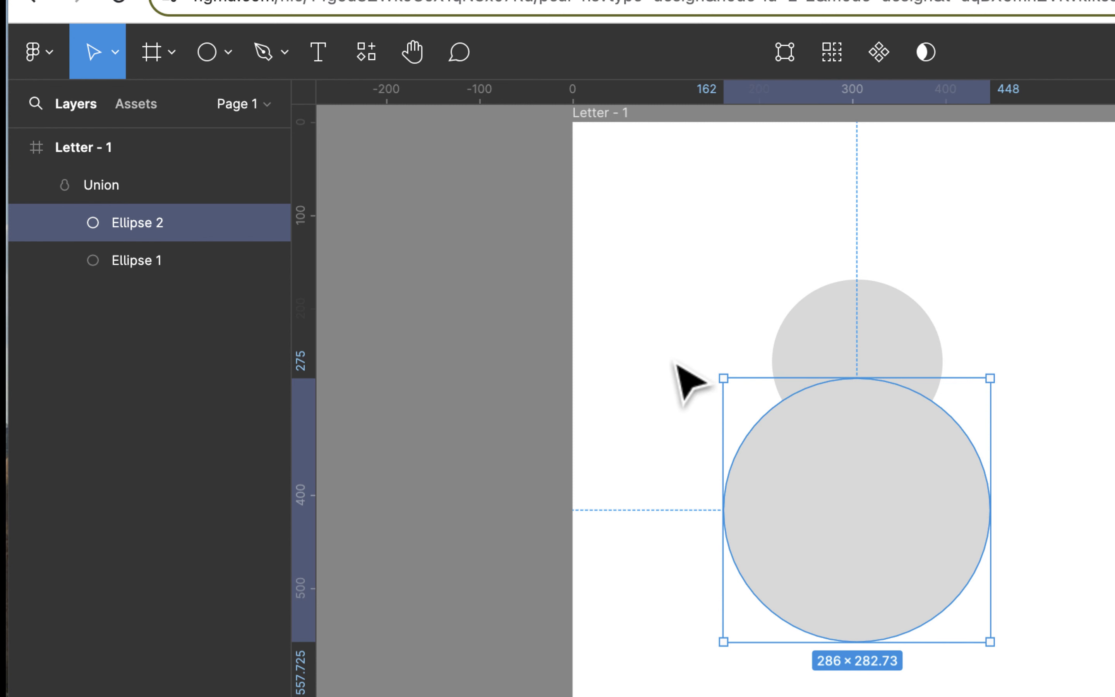
left_click(175, 265)
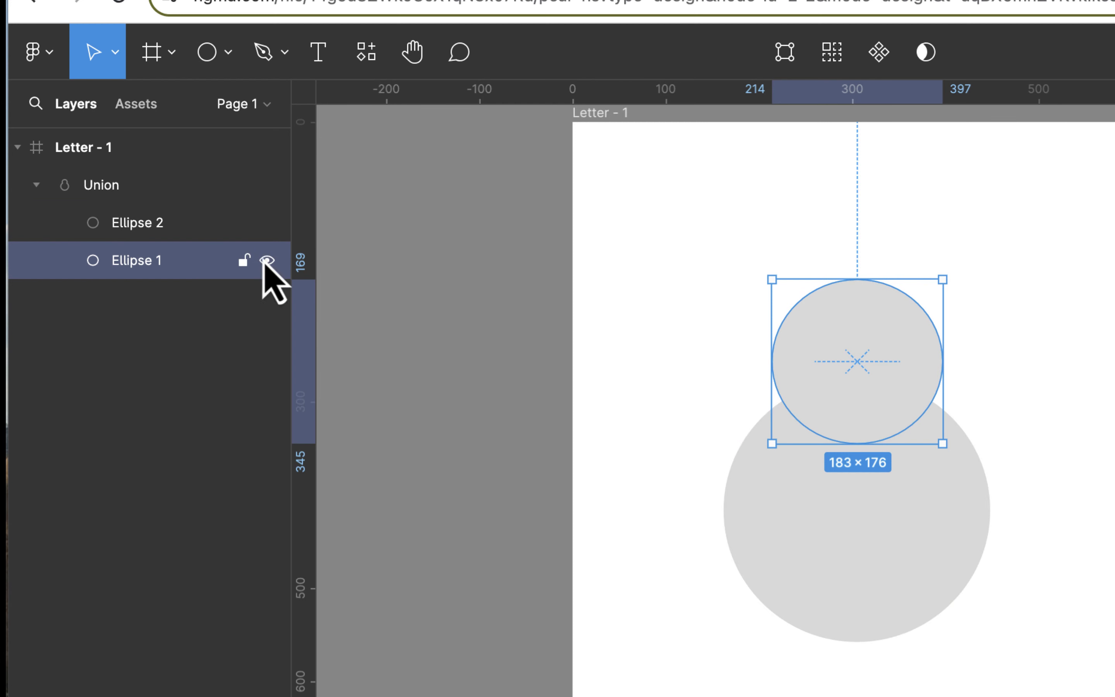
left_click(144, 195)
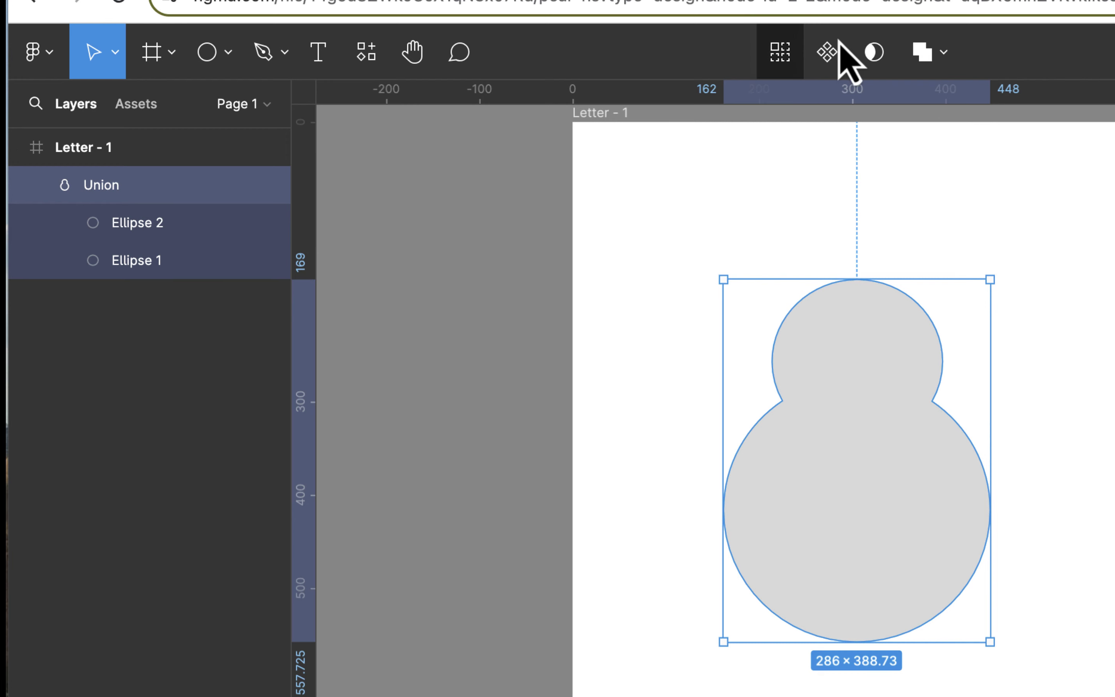
left_click(944, 58)
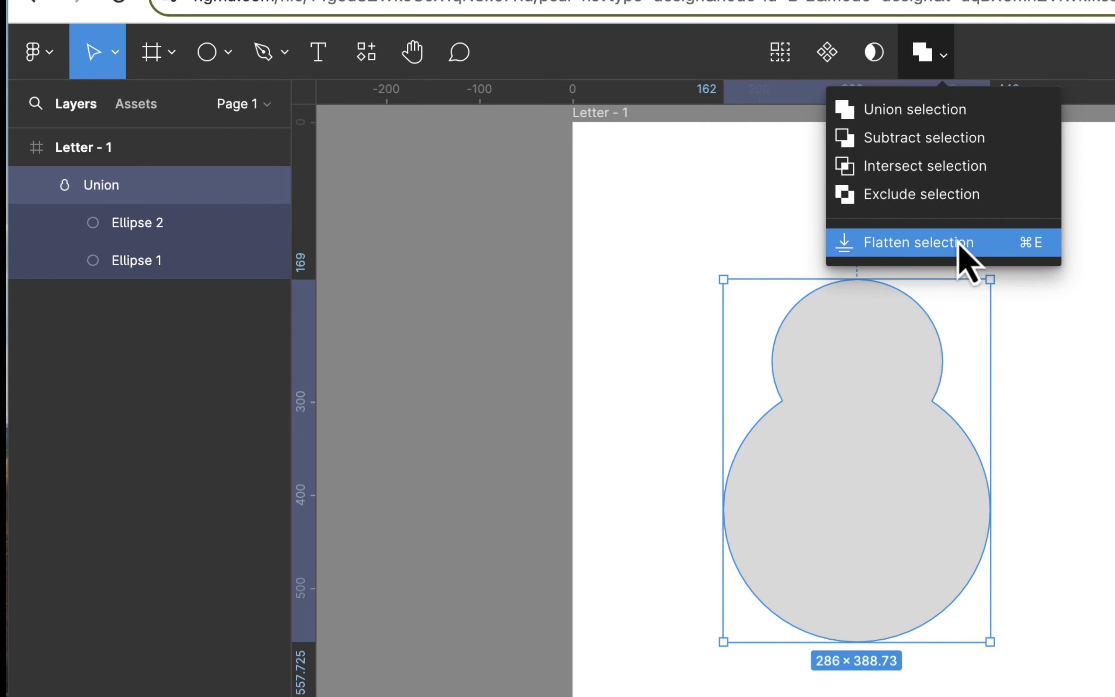
left_click(966, 259)
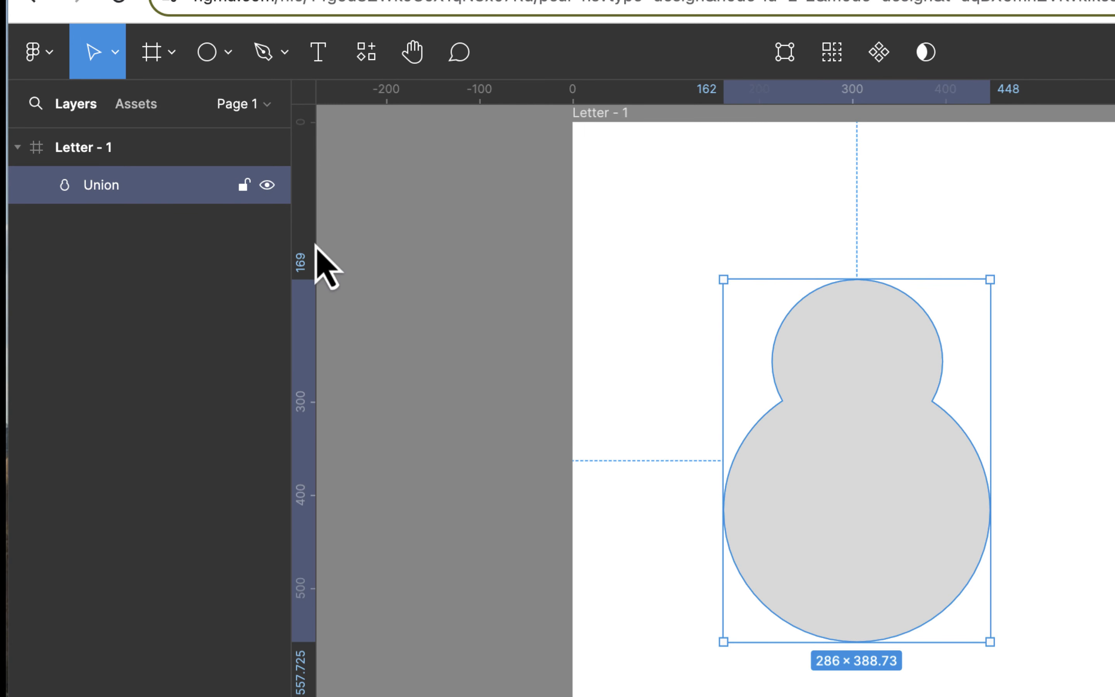
Rename the flattened shape's layer to pear and deselect it
double_click(111, 187)
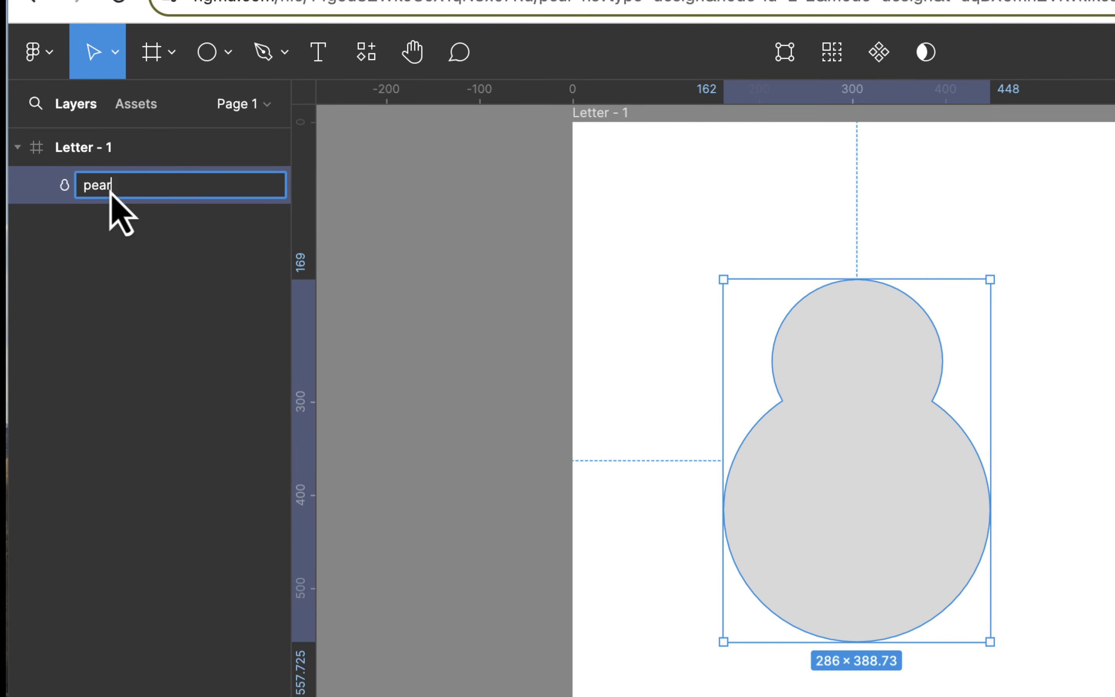
key("Return")
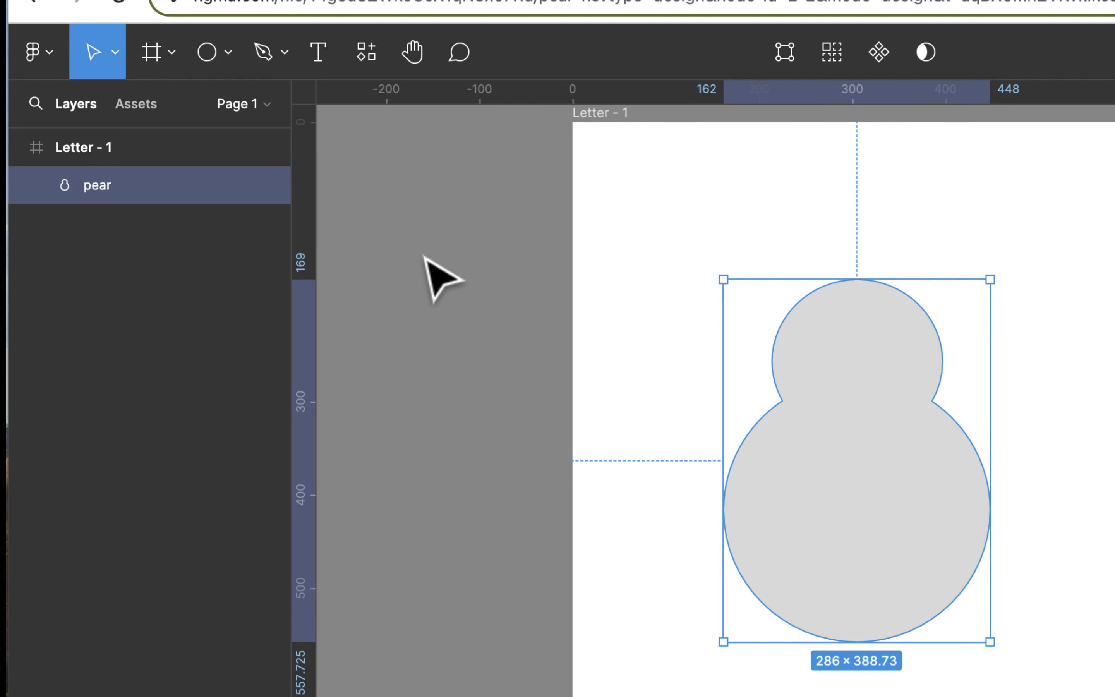
left_click(673, 239)
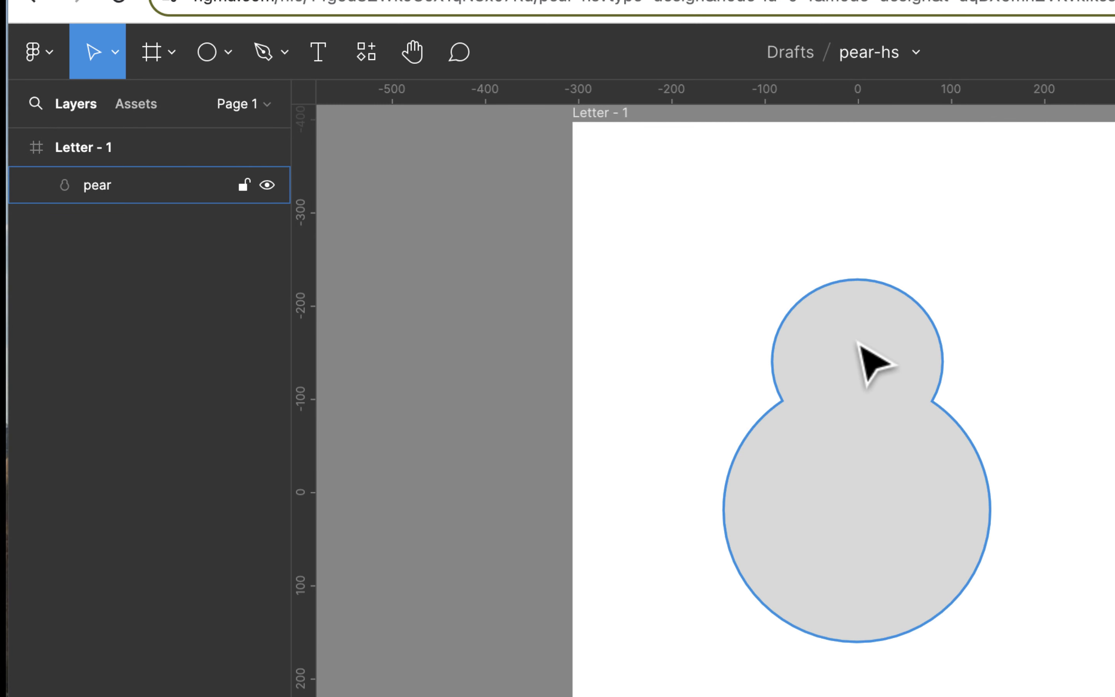
Select the pear shape and open its anchor points for editing with Edit object
left_click(123, 152)
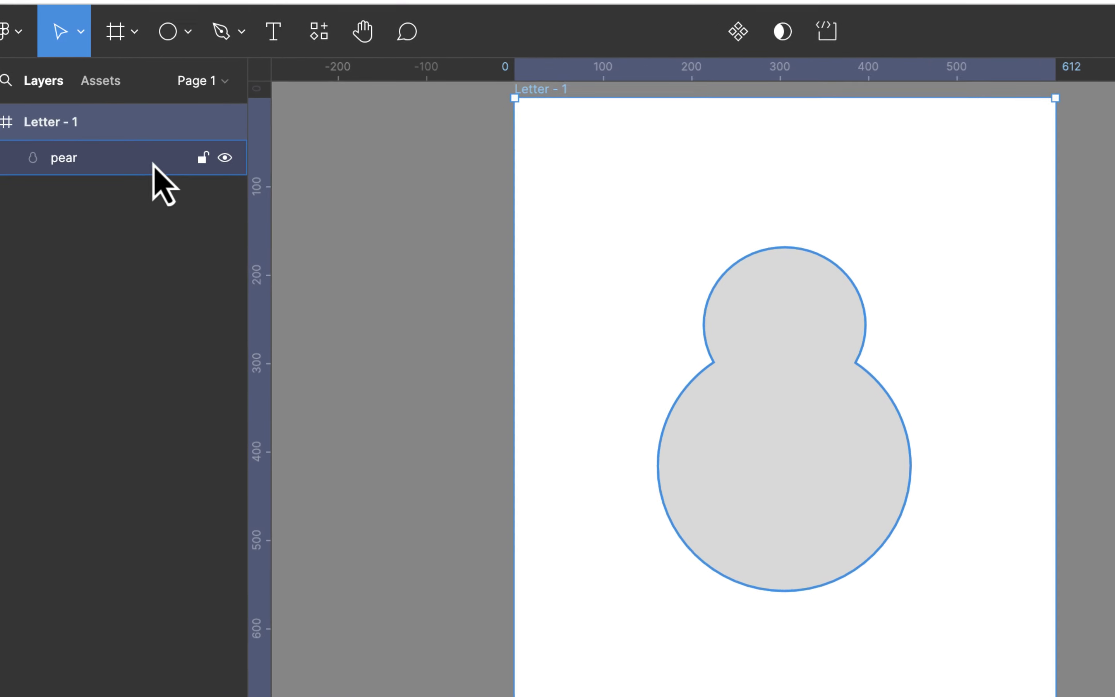
left_click(152, 161)
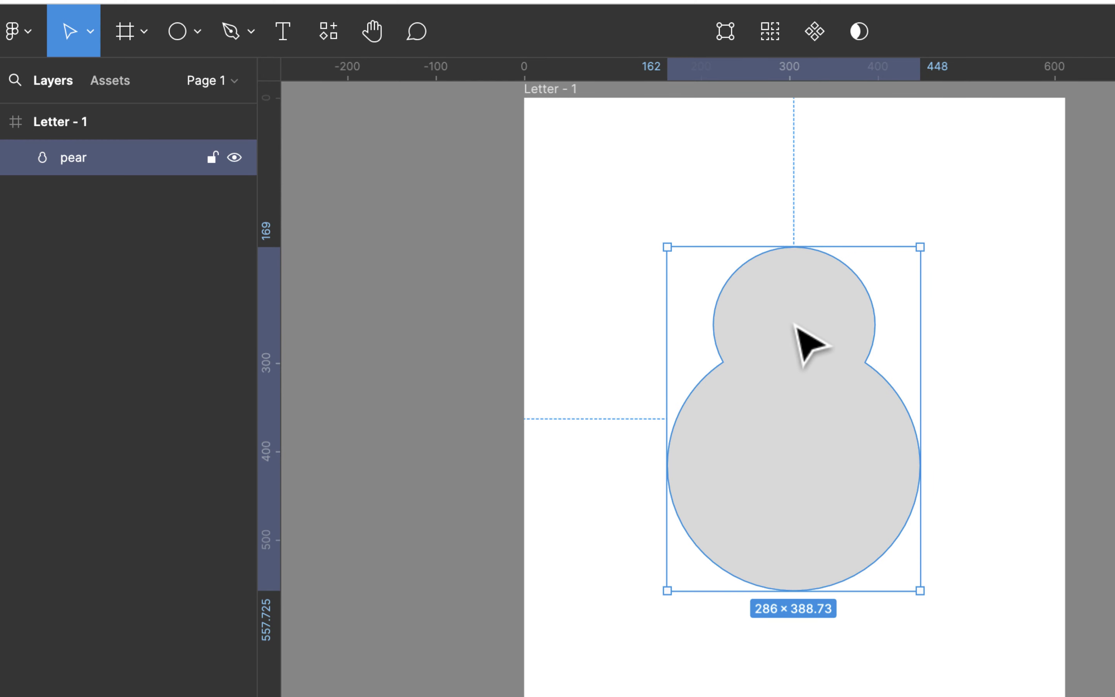
double_click(799, 392)
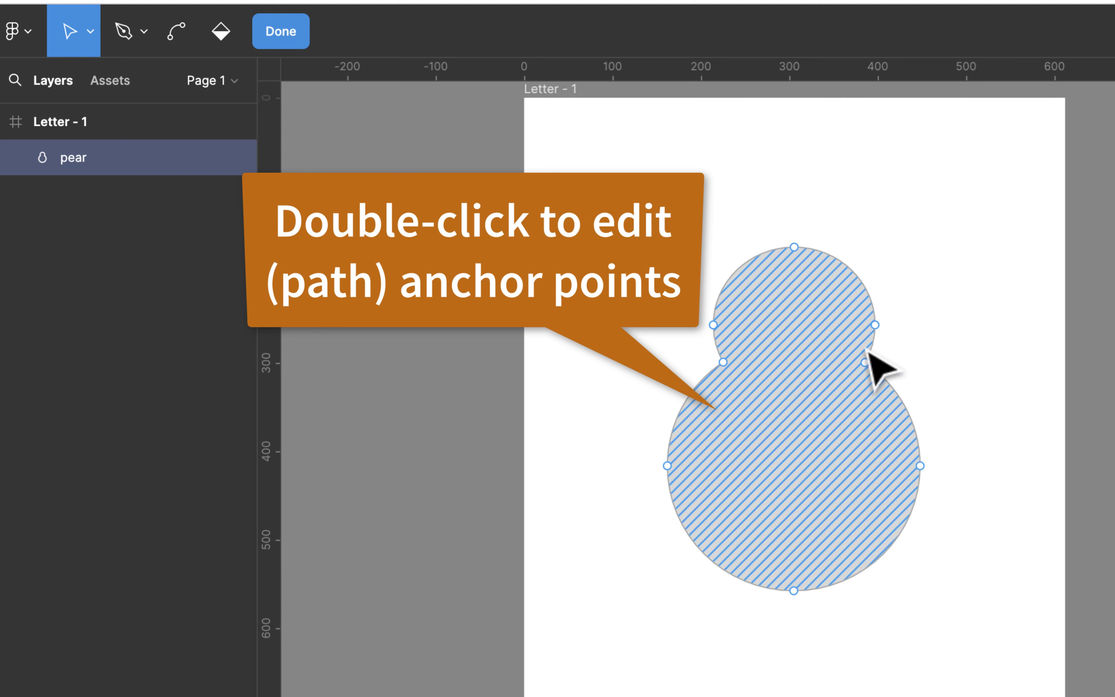
left_click(275, 29)
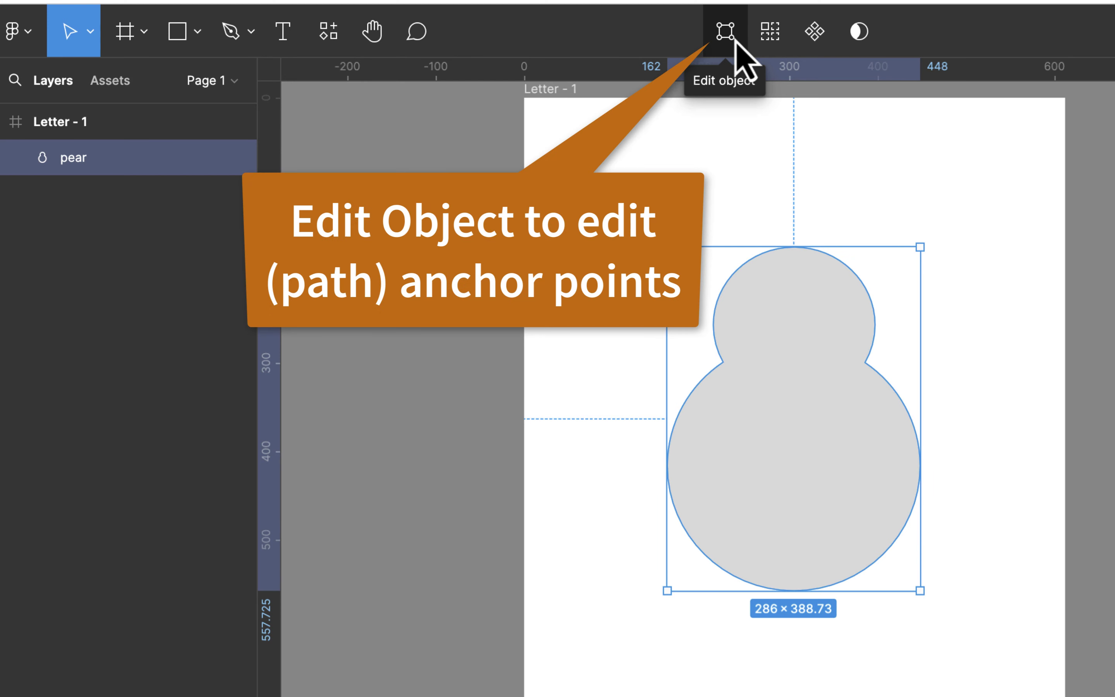
left_click(736, 41)
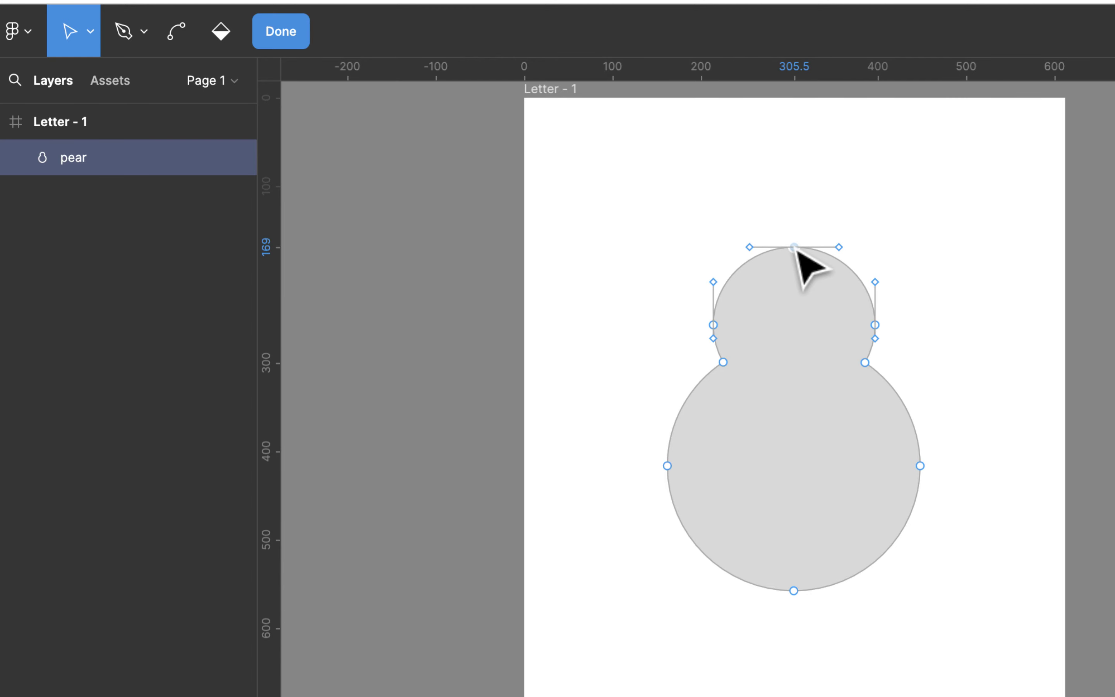
Look at the two waist anchor points, and try moving the top anchor's right curve handle slightly outward
left_click(723, 362)
left_click(865, 363)
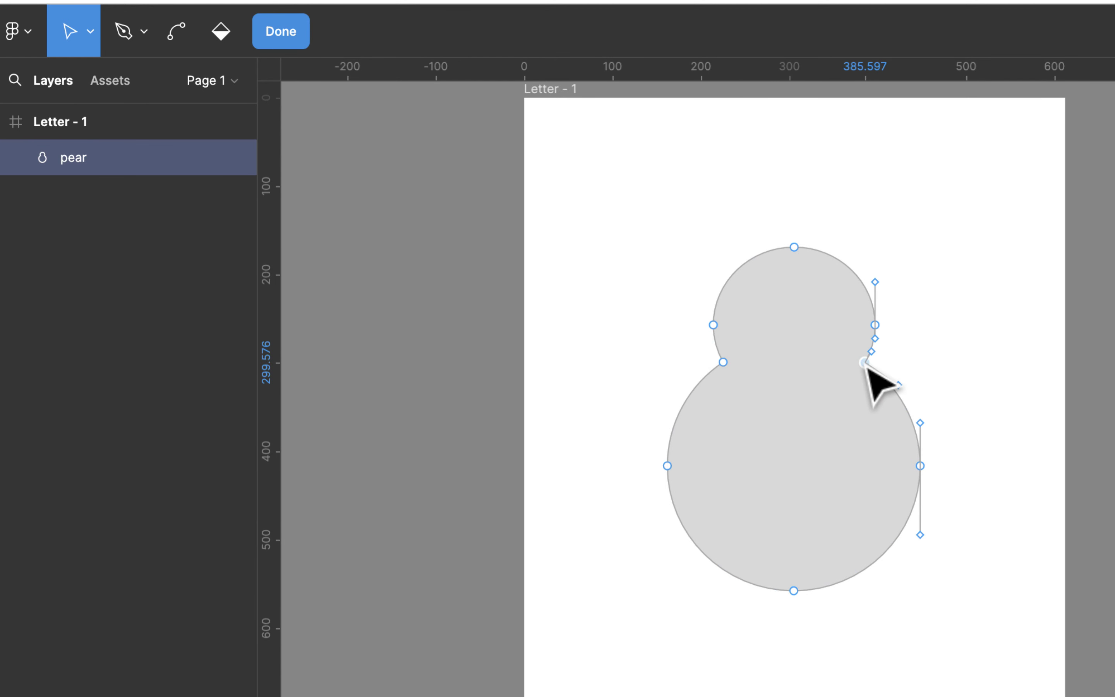
left_click(794, 247)
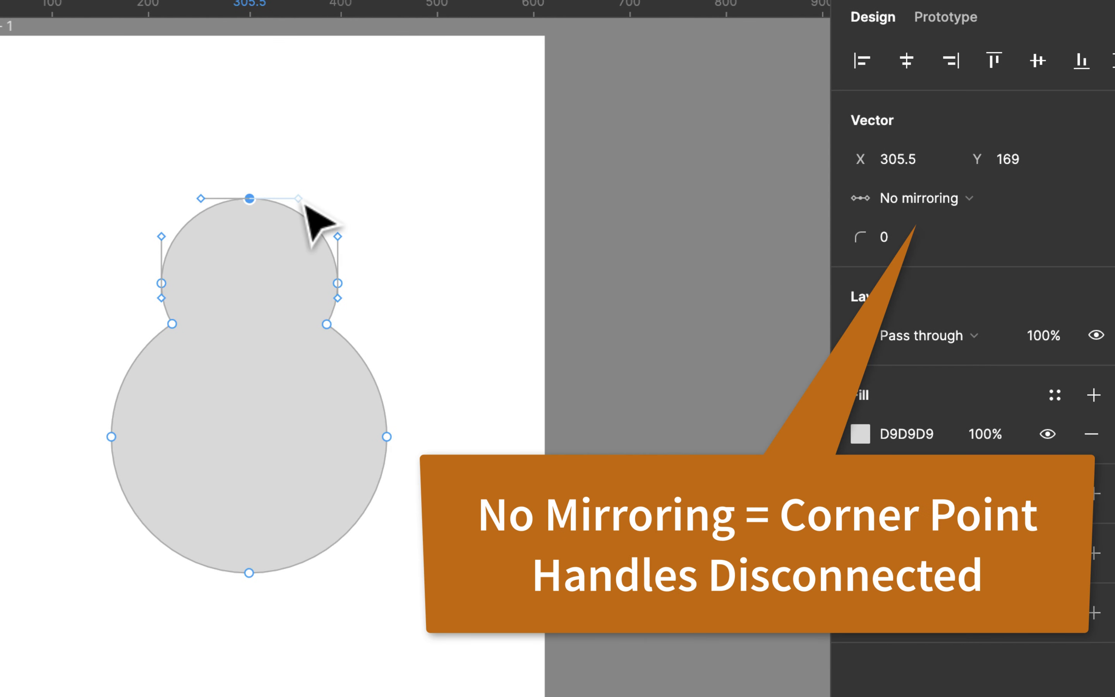
mouse_move(302, 205)
left_mouse_down()
mouse_move(301, 164)
mouse_move(303, 227)
mouse_move(321, 169)
mouse_move(316, 208)
mouse_move(319, 181)
mouse_move(310, 190)
left_mouse_up()
left_click(245, 210)
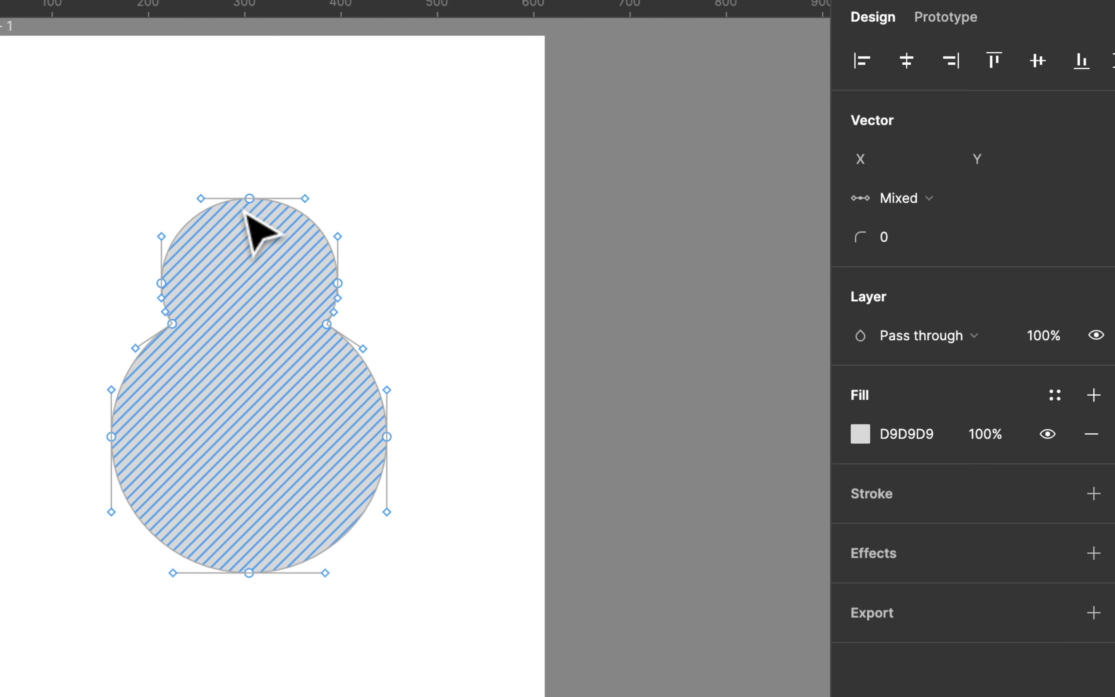
Set the top anchor point's handles to Mirror angle and length, and adjust its right handle to keep the curve level and symmetrical
left_click(249, 200)
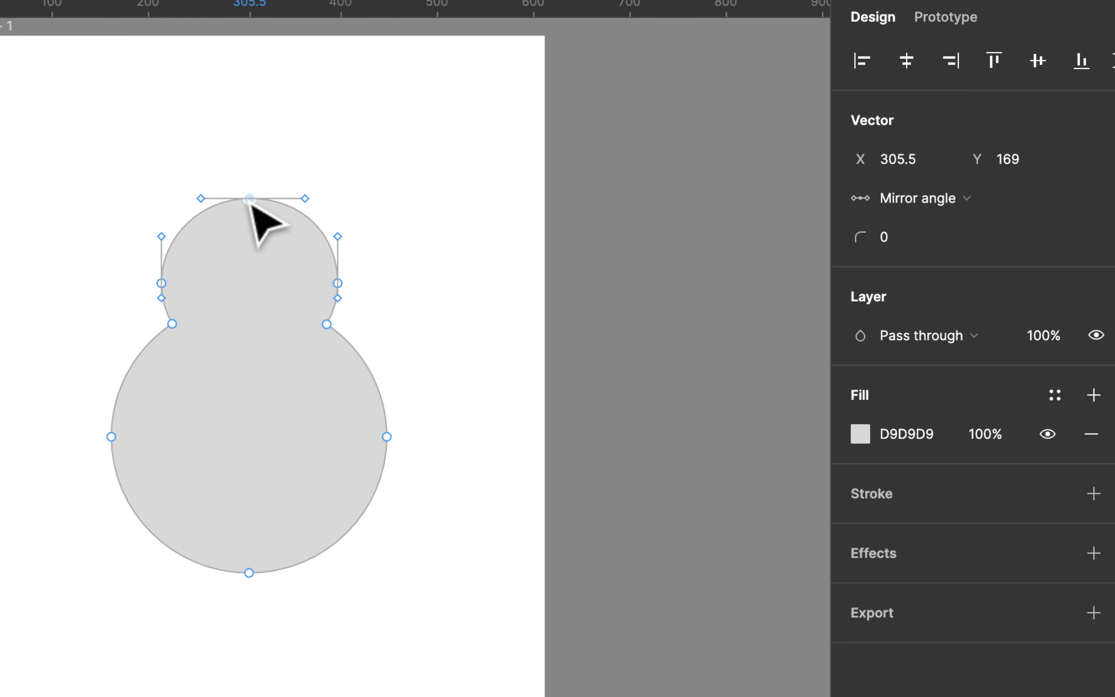
left_click(980, 201)
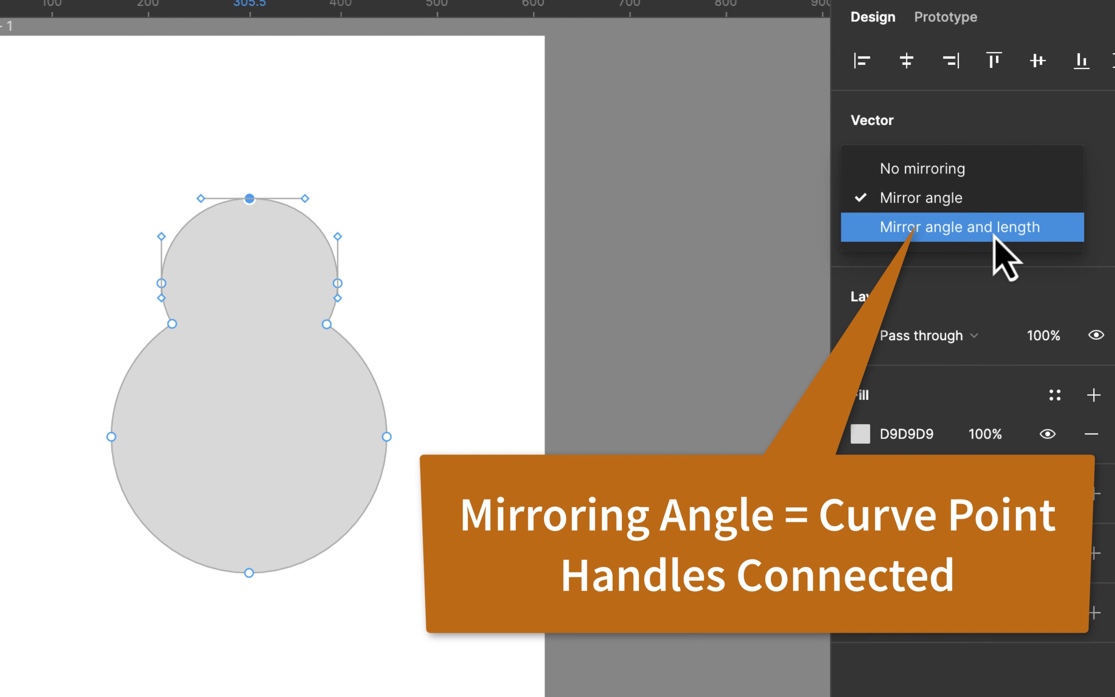
left_click(911, 229)
left_click(282, 205)
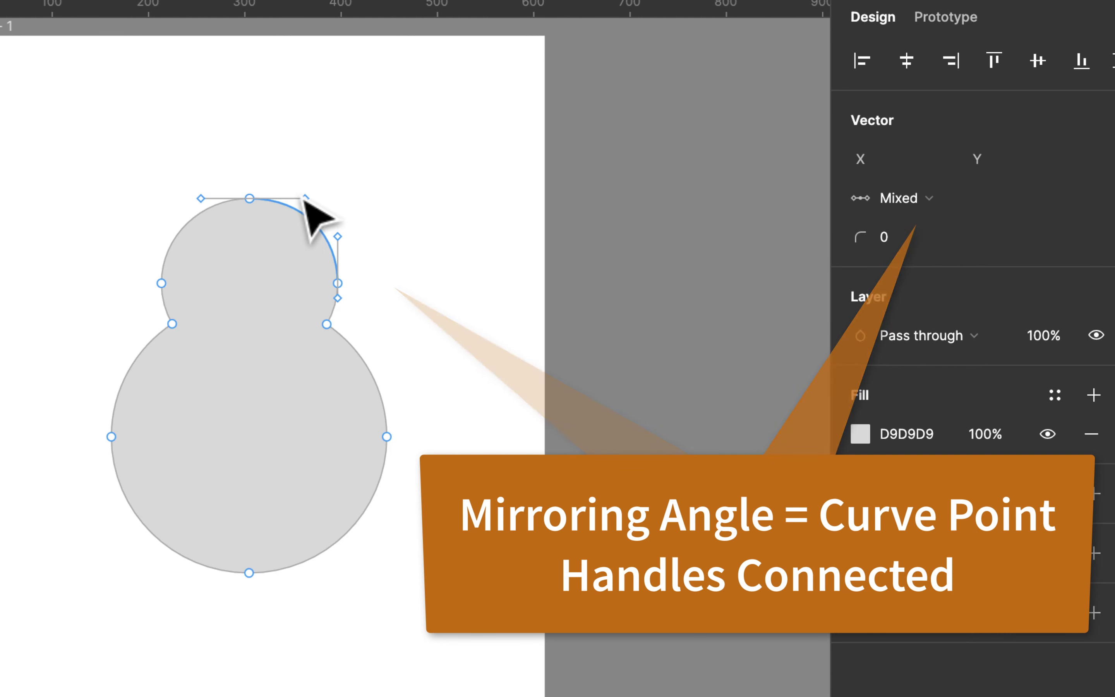
mouse_move(308, 203)
left_mouse_down()
mouse_move(348, 212)
mouse_move(301, 209)
left_mouse_up()
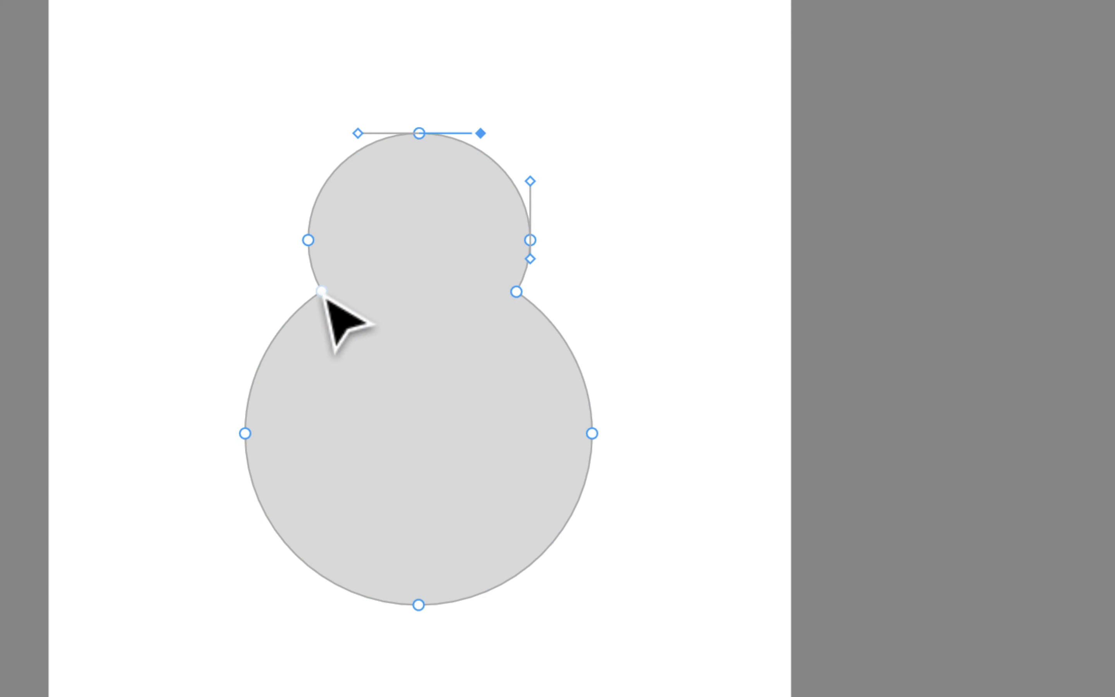
Try to delete the left waist anchor point, and undo the deletion
left_click(321, 291)
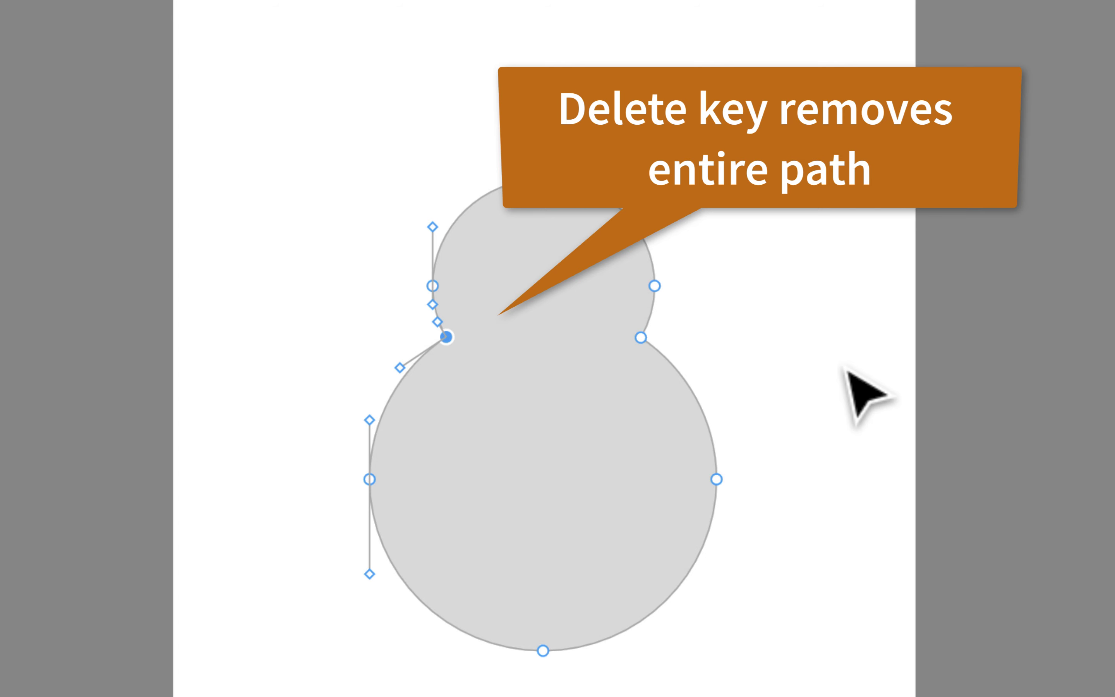
key("Delete")
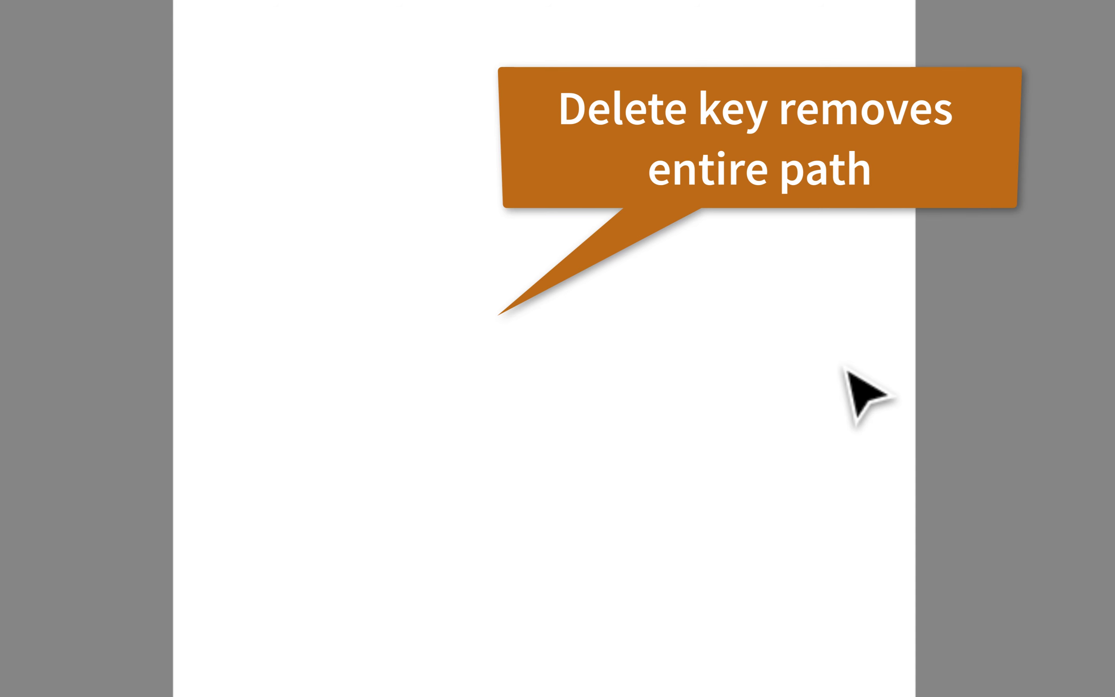
key("super+z")
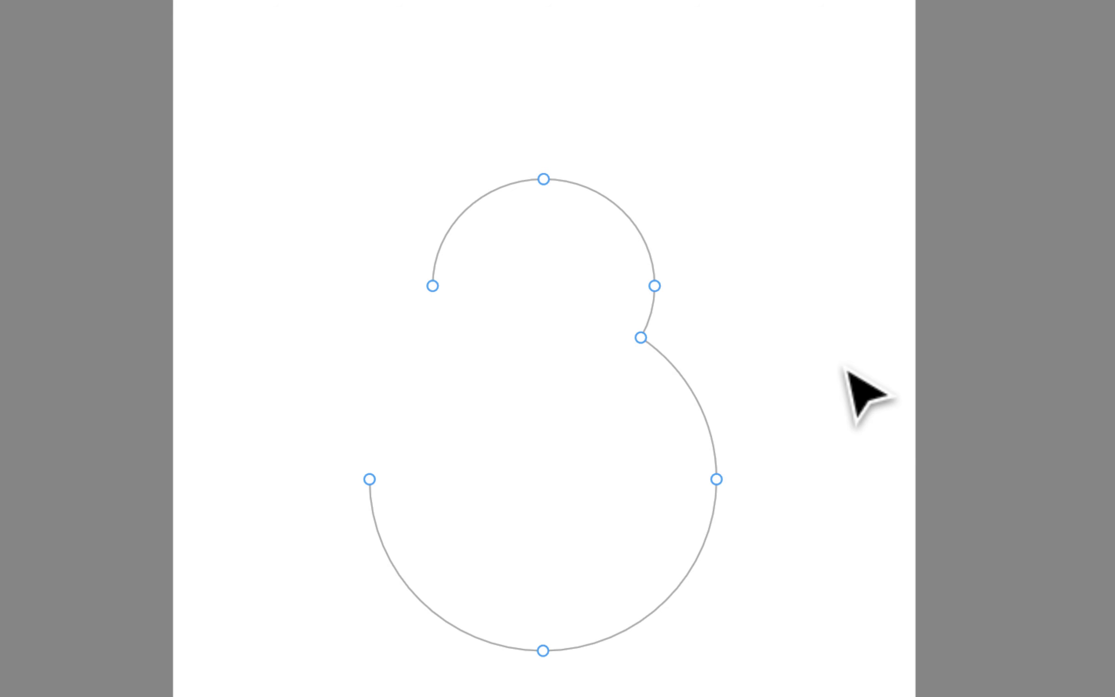
key("super+z")
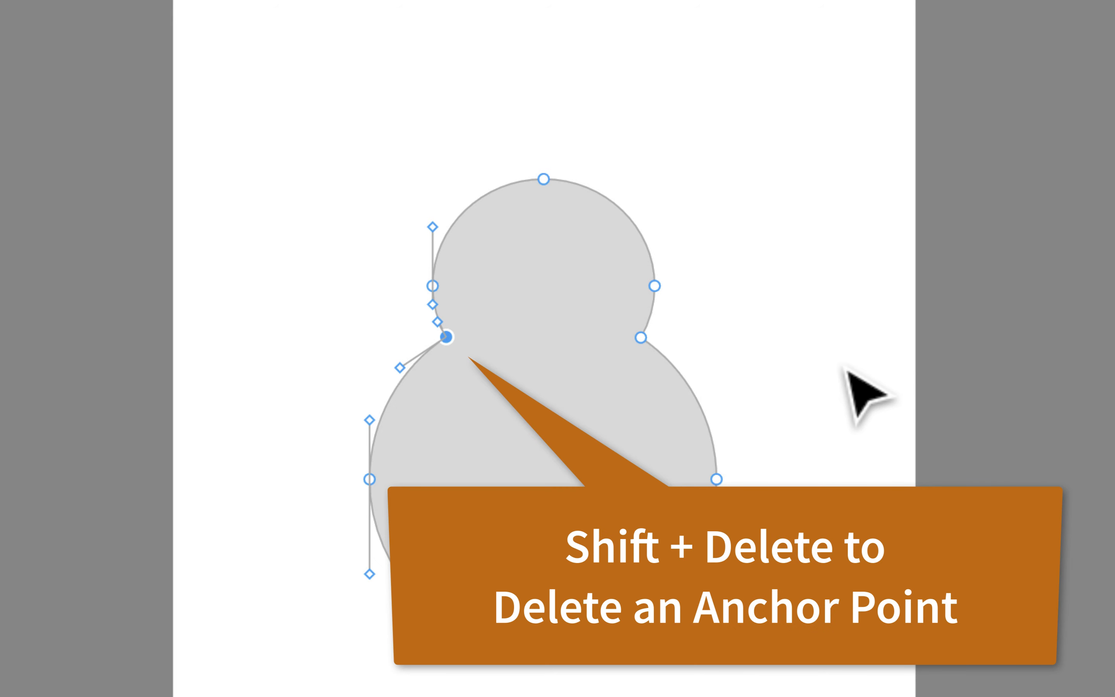
Delete the left and right waist anchor points while keeping the pear's outline closed, smoothing both sides
key("shift+Delete")
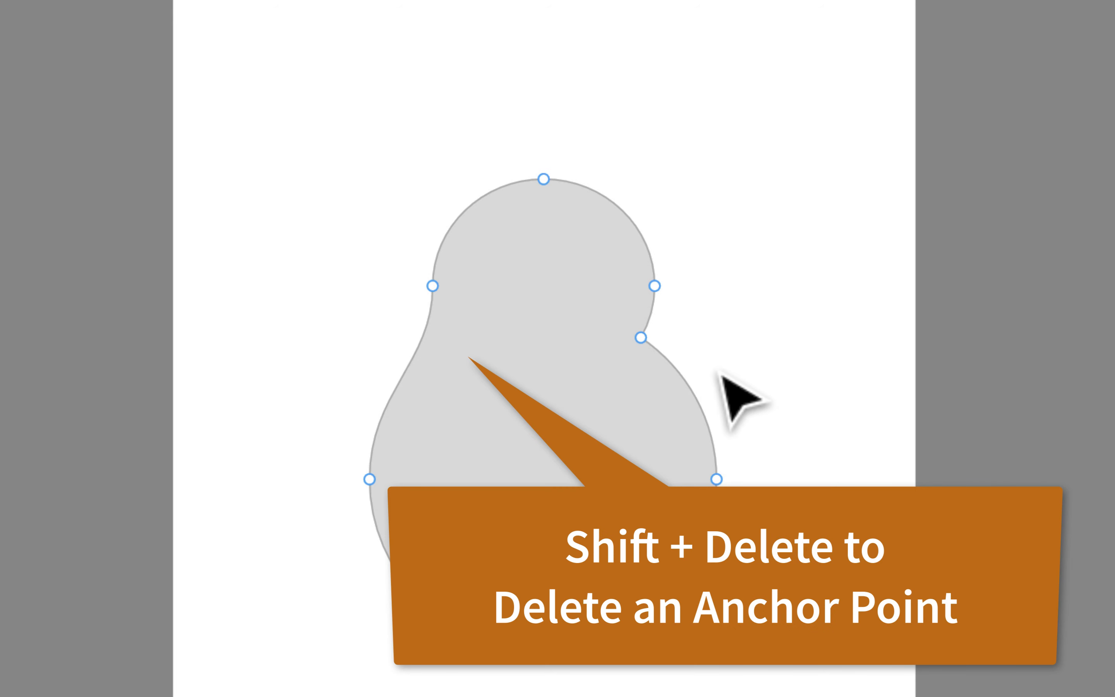
left_click(641, 338)
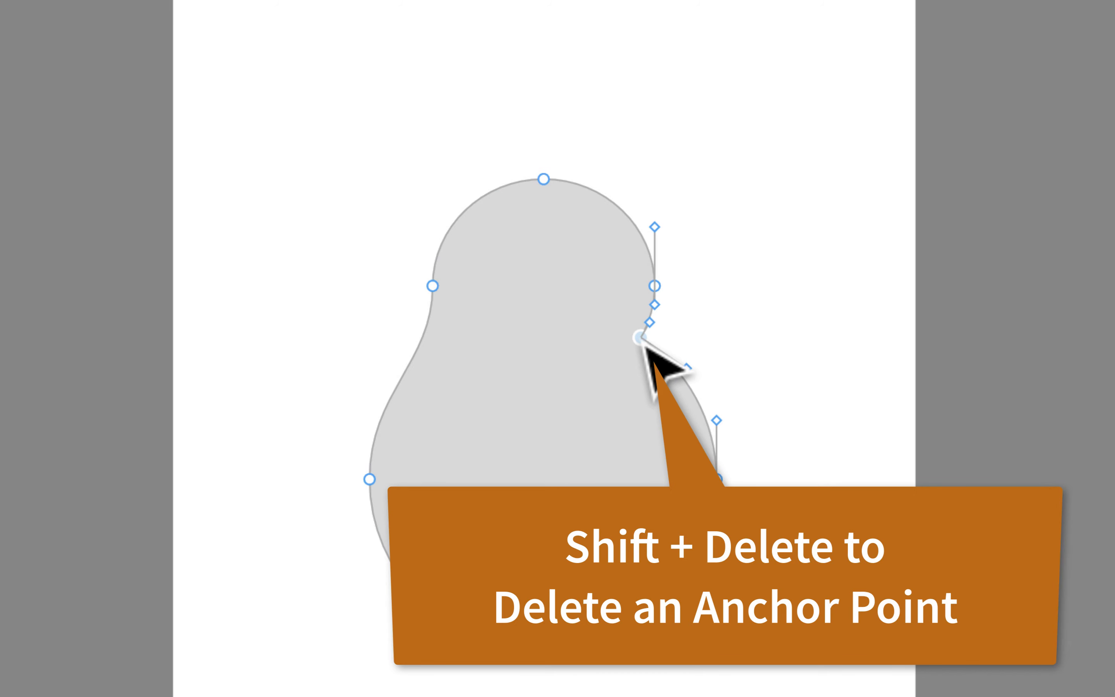
key("shift+Delete")
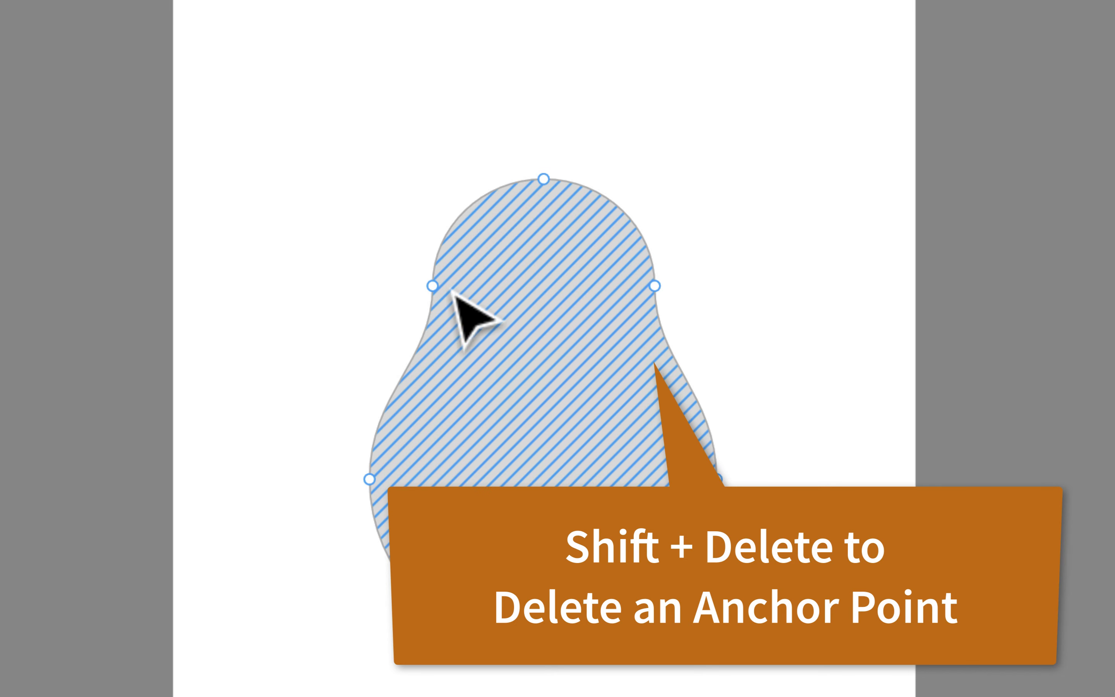
Select the anchor point on the left side of the pear's upper part to expose its curve handles
left_click(433, 286)
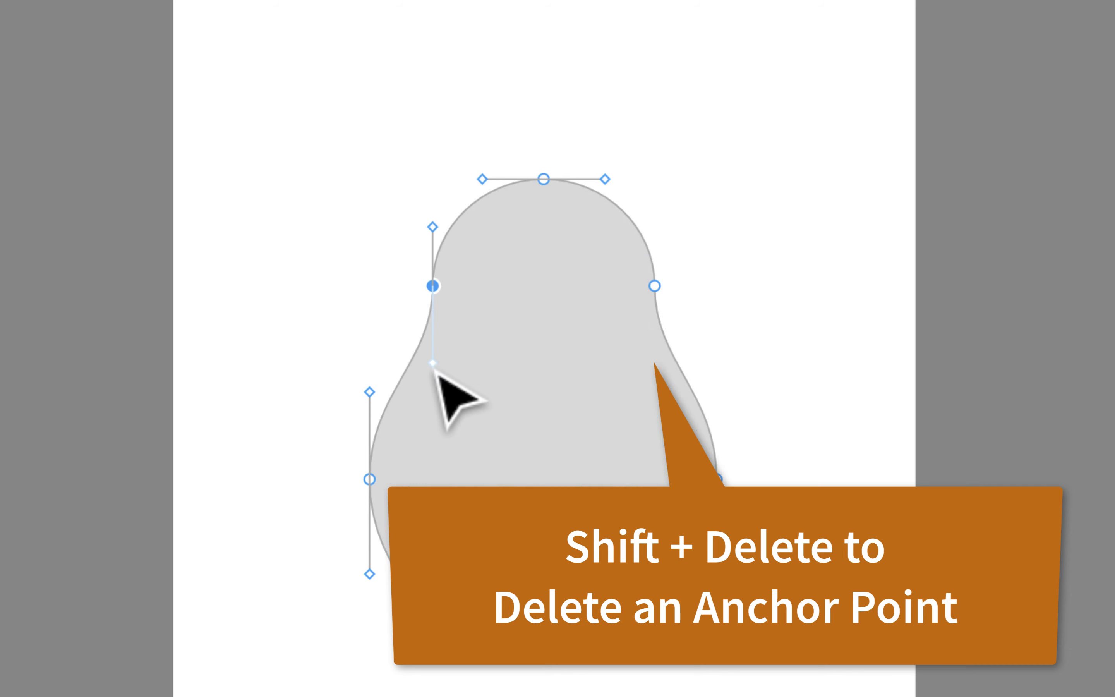